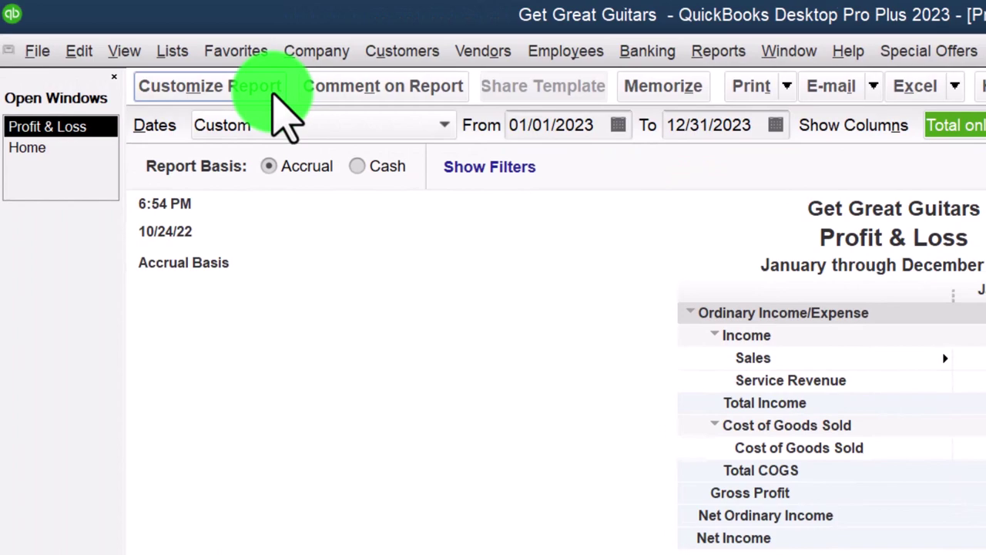
- Set the Profit & Loss report's column label font size to 14 and apply the change to all related fonts
left_click(459, 93)
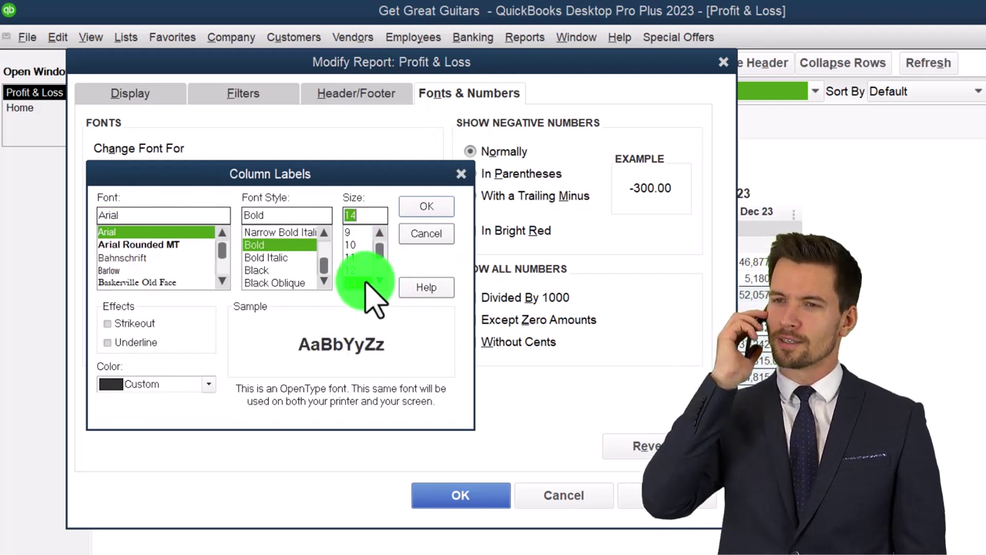
left_click(423, 208)
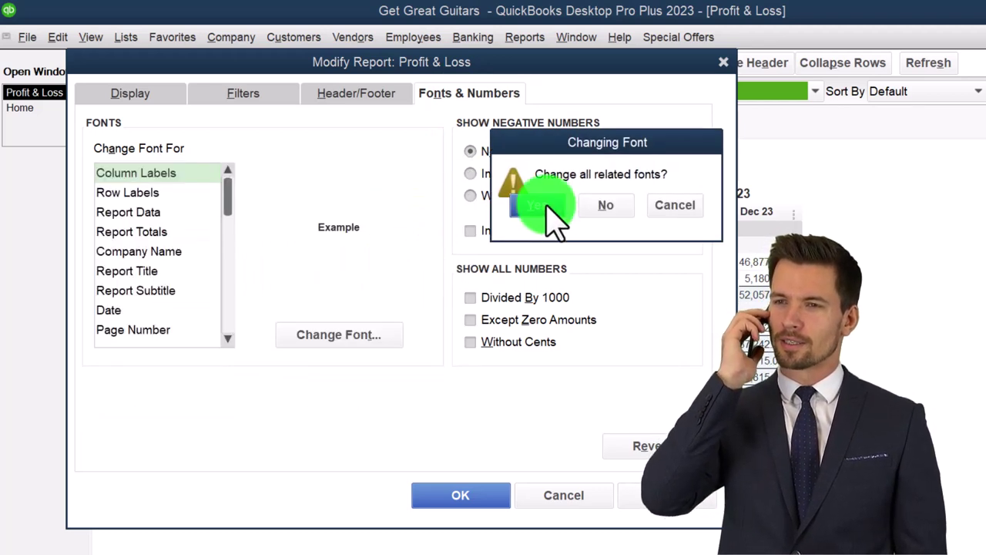
left_click(546, 208)
left_click(472, 491)
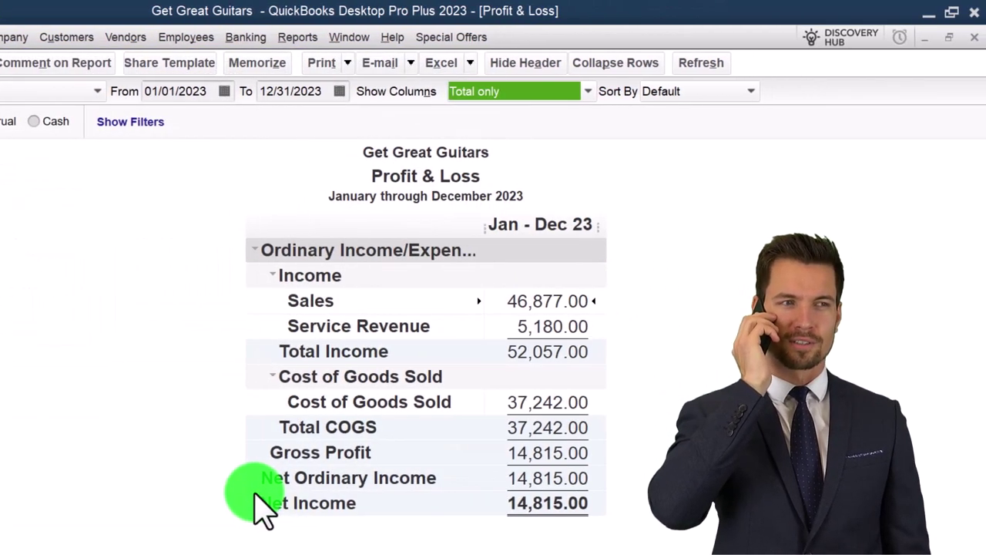
- Open the standard Balance Sheet report and set its date range from 01/01/2023 to 12/31/2023
left_click(298, 37)
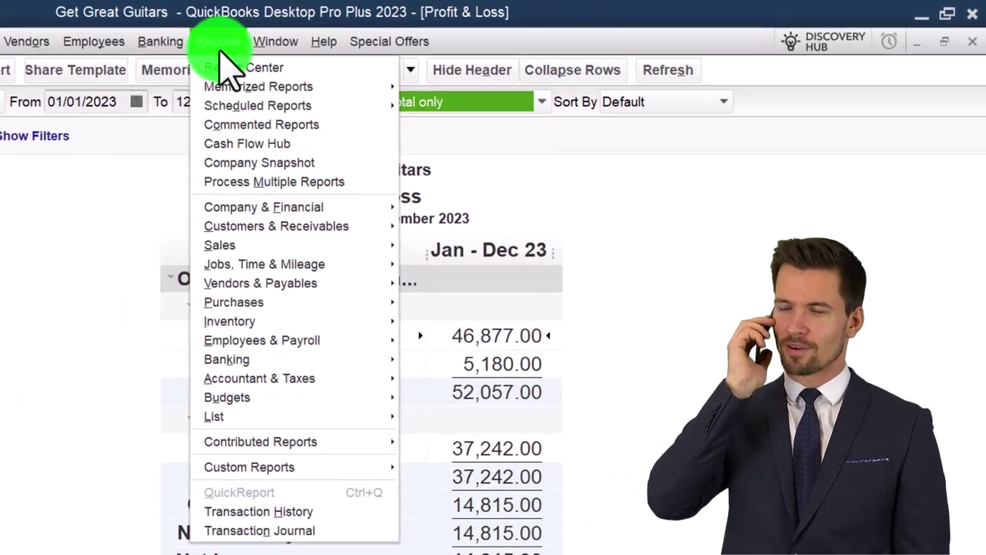
mouse_move(451, 193)
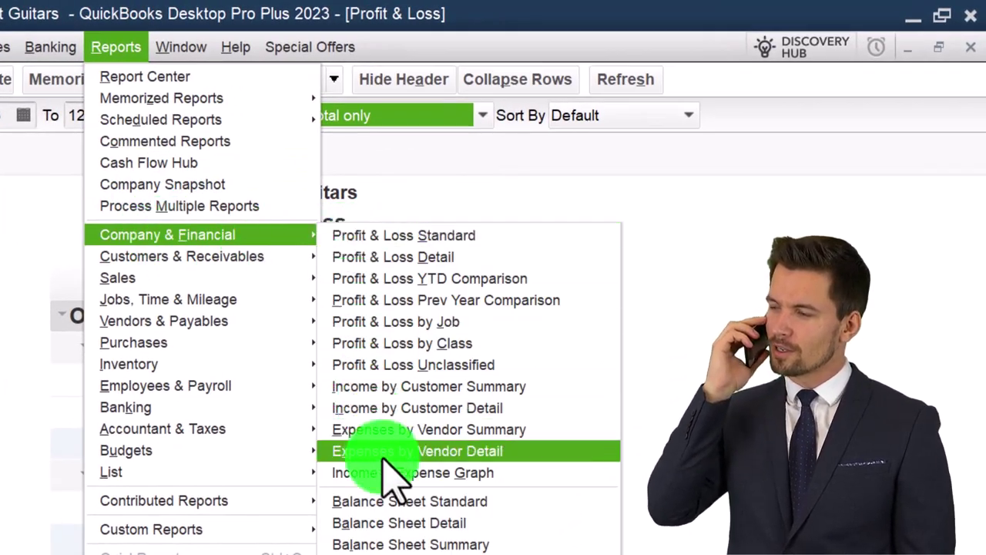
left_click(383, 501)
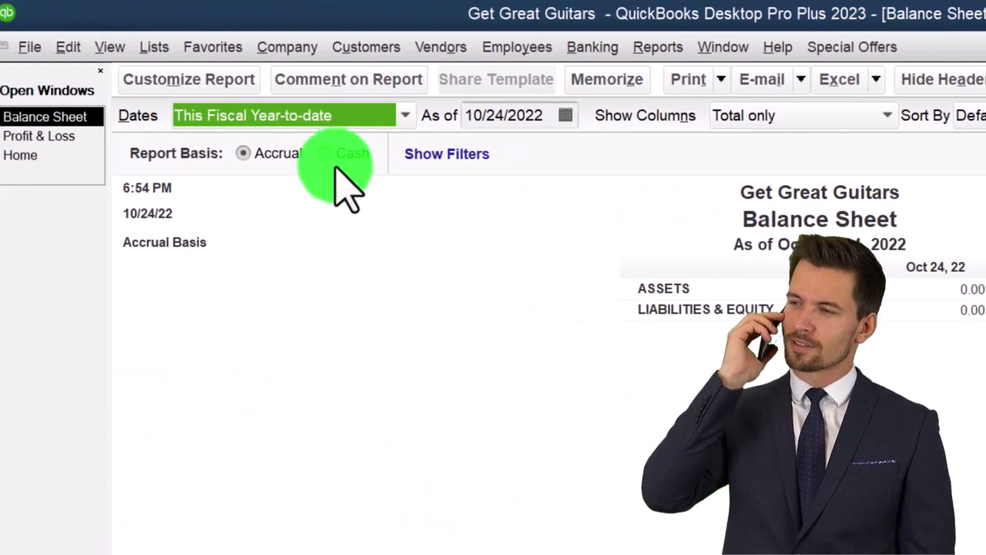
left_click(224, 79)
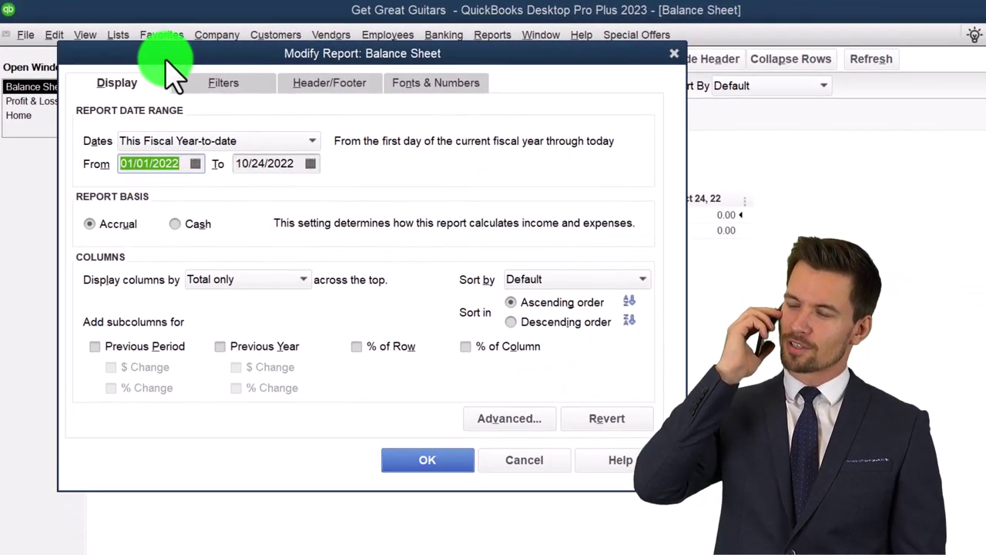
type("0101")
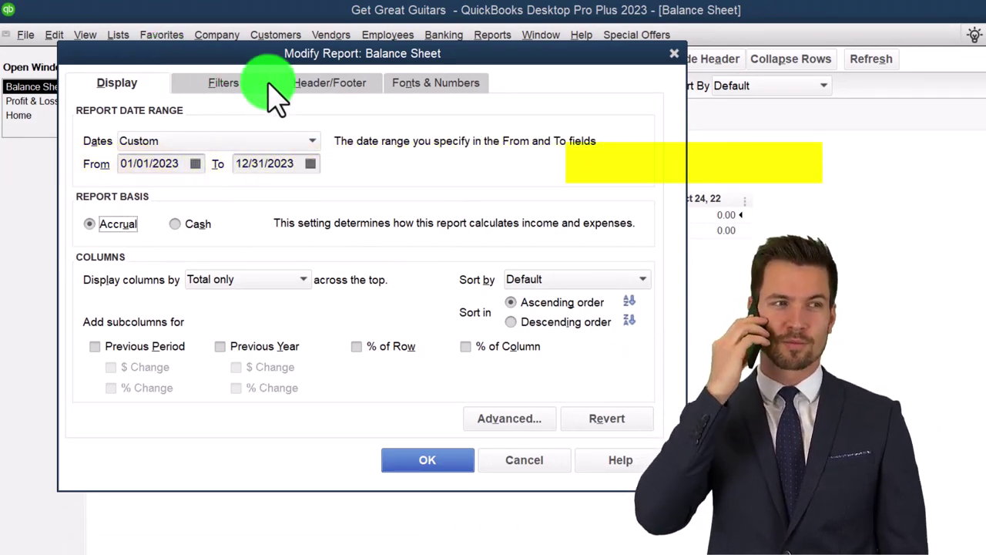
- Set the Balance Sheet's column label font size to 14, apply it to all related fonts and accept the report changes
left_click(437, 85)
left_click(359, 314)
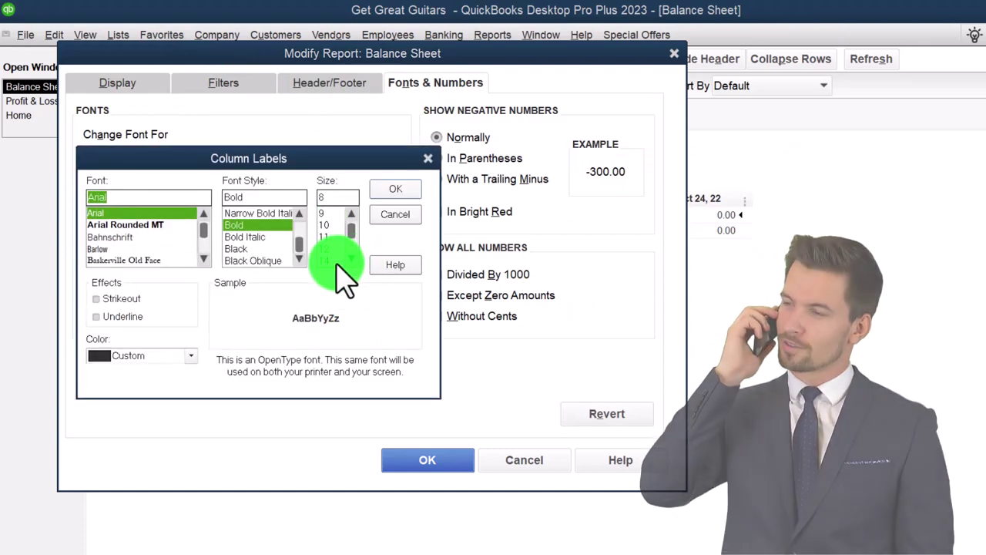
left_click(339, 262)
left_click(395, 189)
left_click(497, 198)
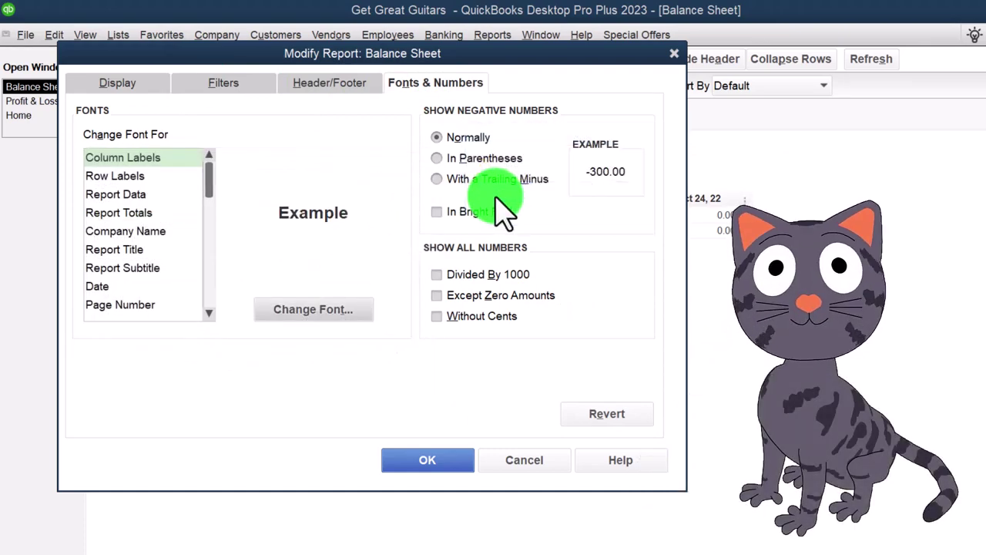
left_click(440, 461)
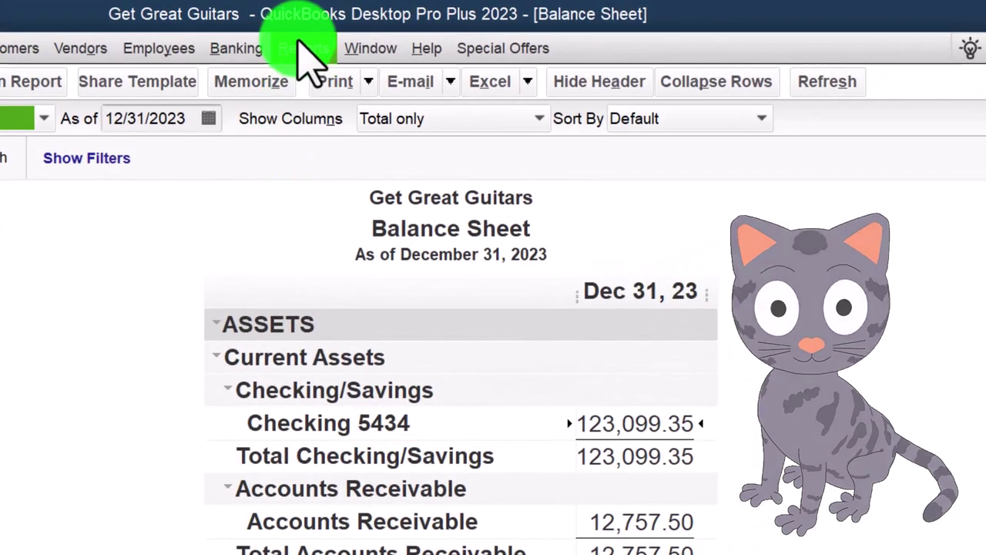
- Open the Trial Balance report and set its date range from 01/01/2023 to 12/31/2023
left_click(492, 35)
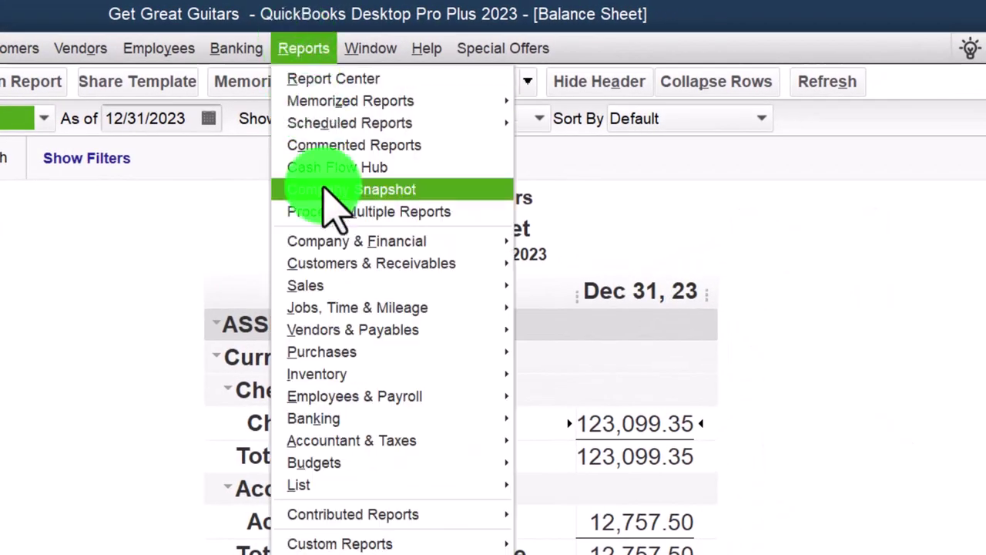
mouse_move(339, 443)
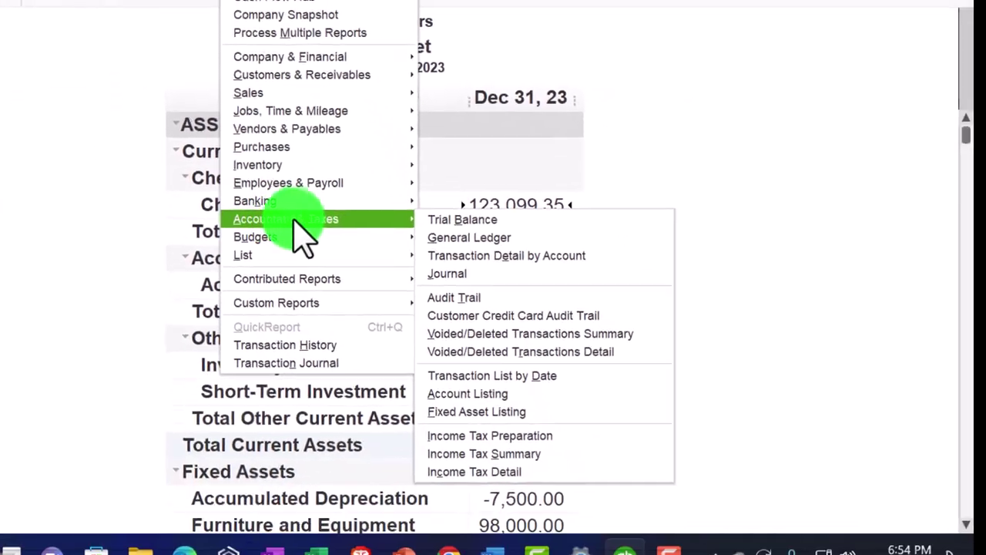
left_click(540, 202)
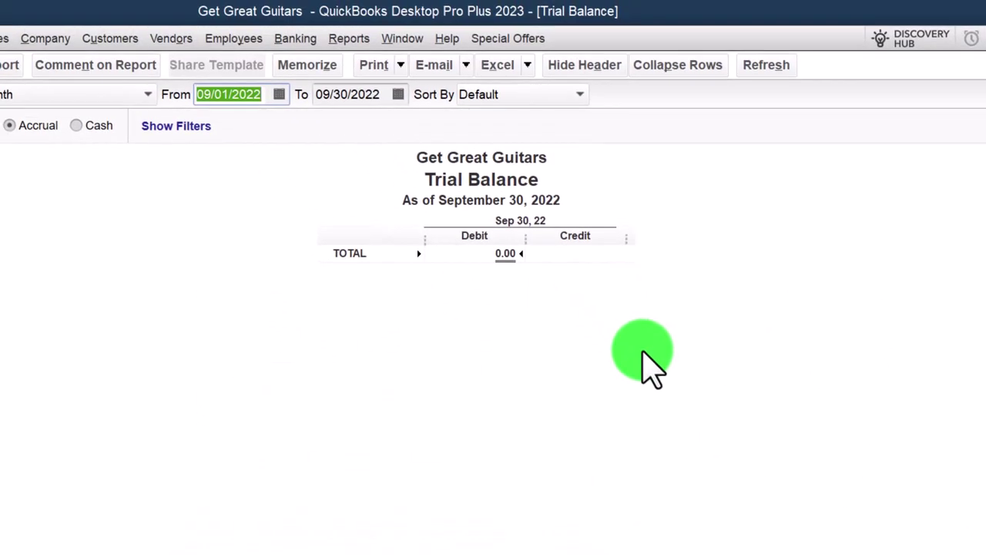
type("010")
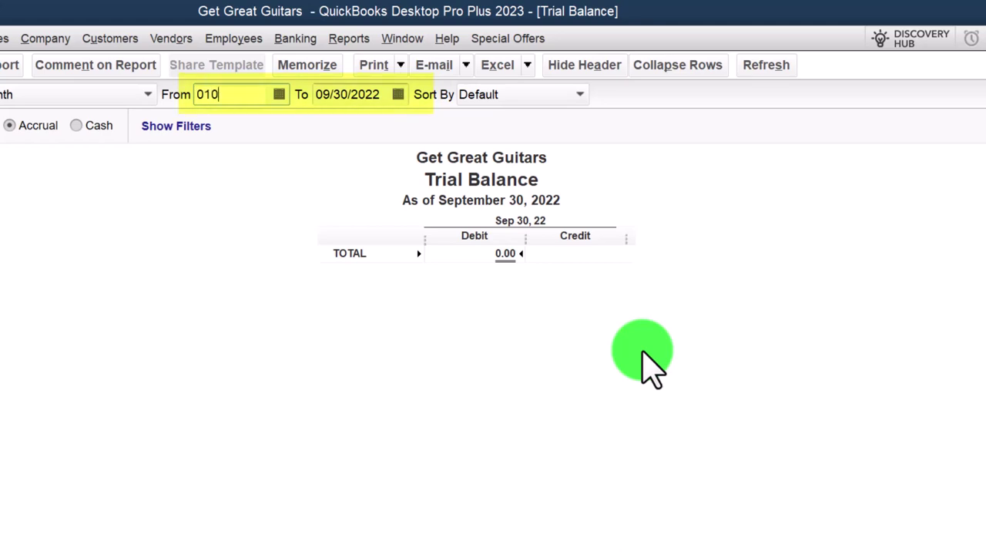
type("1231")
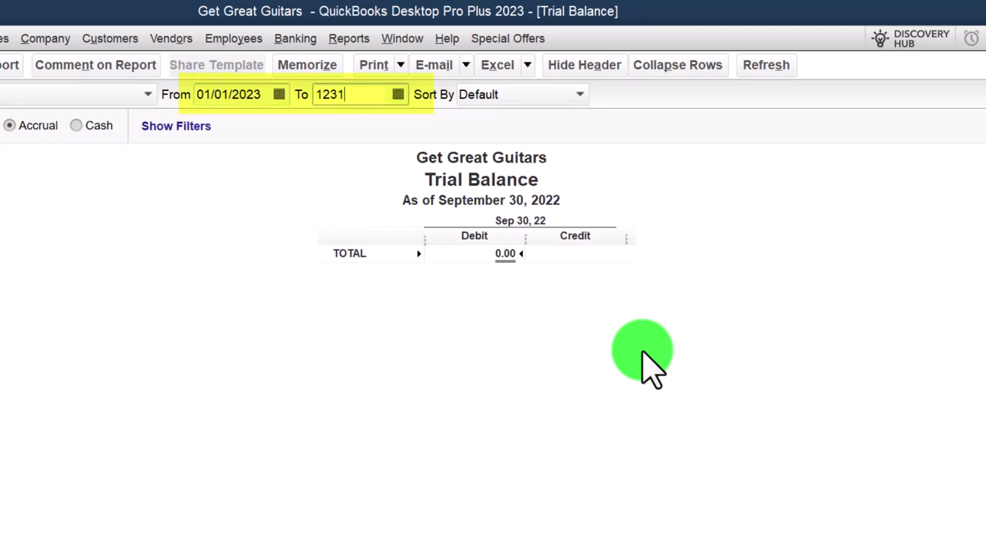
type("2023")
key("Tab")
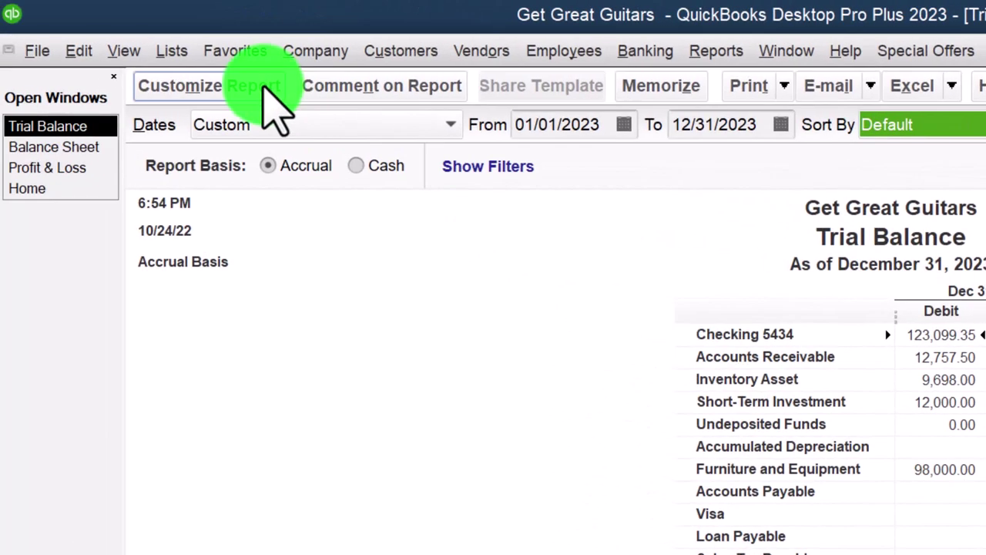
- Enlarge the Trial Balance report's column label font, apply the change to all related fonts and accept the modifications
left_click(265, 87)
left_click(590, 105)
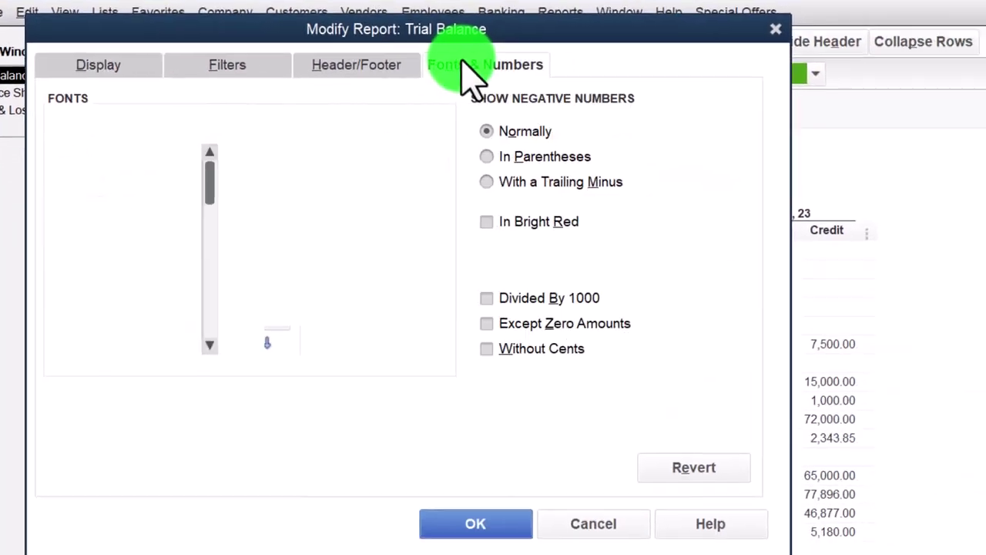
left_click(388, 339)
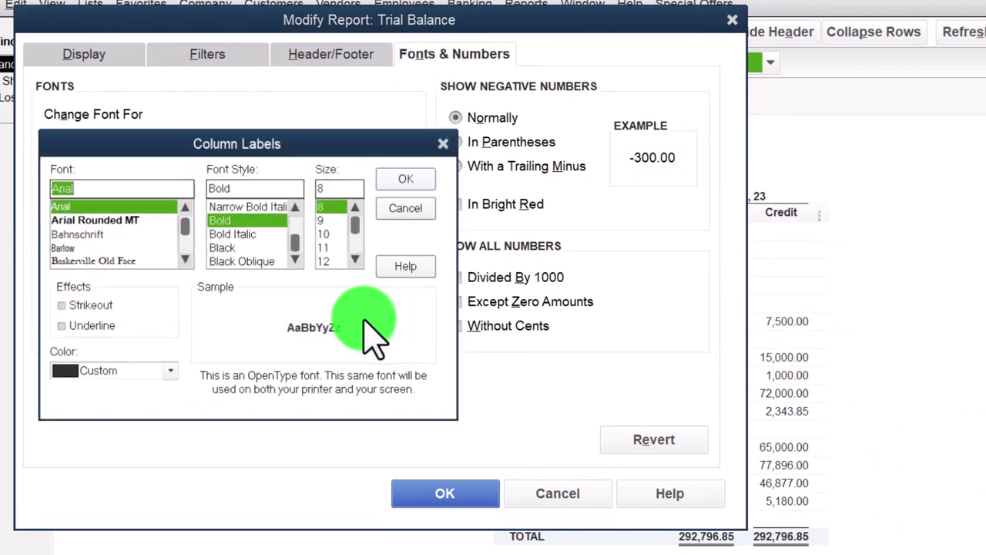
scroll(354, 258, "down", 3)
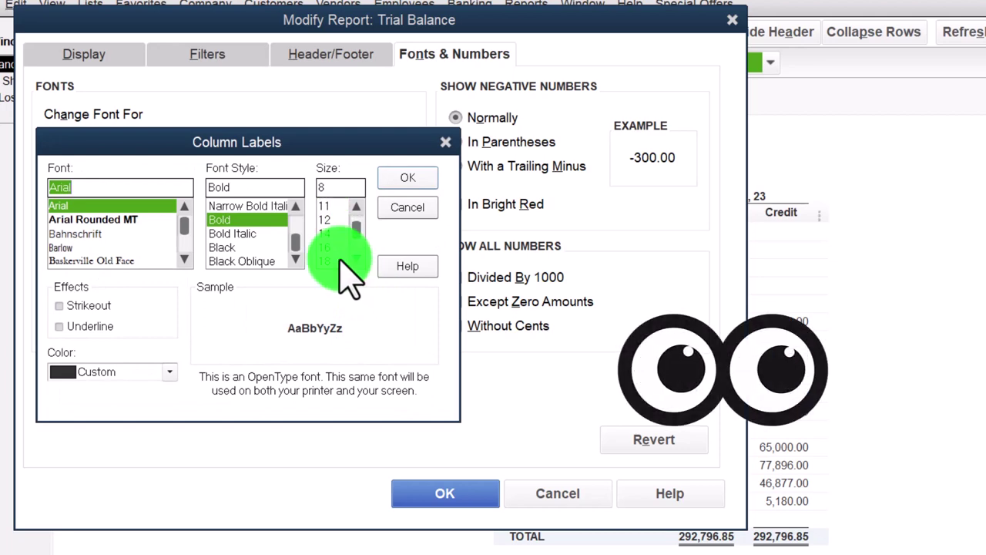
left_click(407, 177)
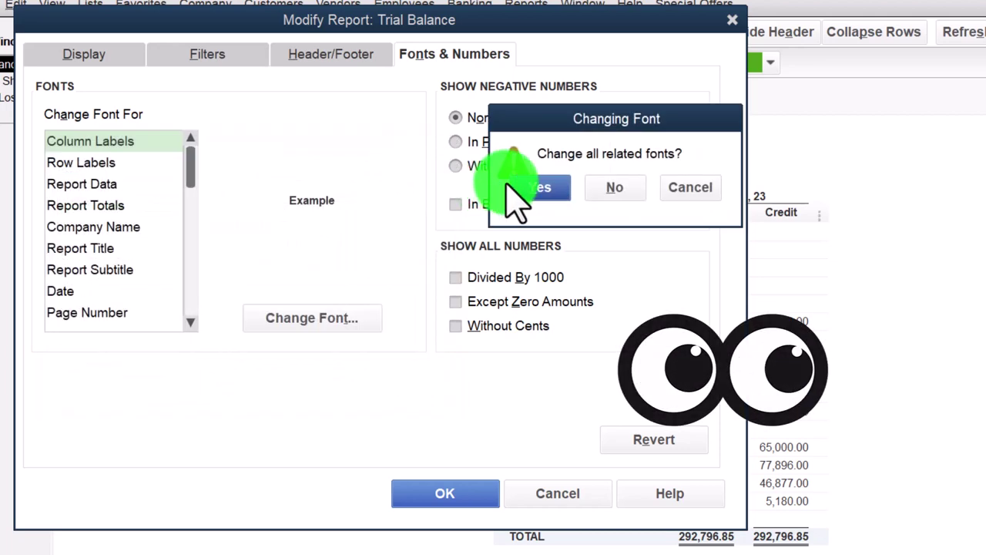
left_click(538, 186)
left_click(463, 493)
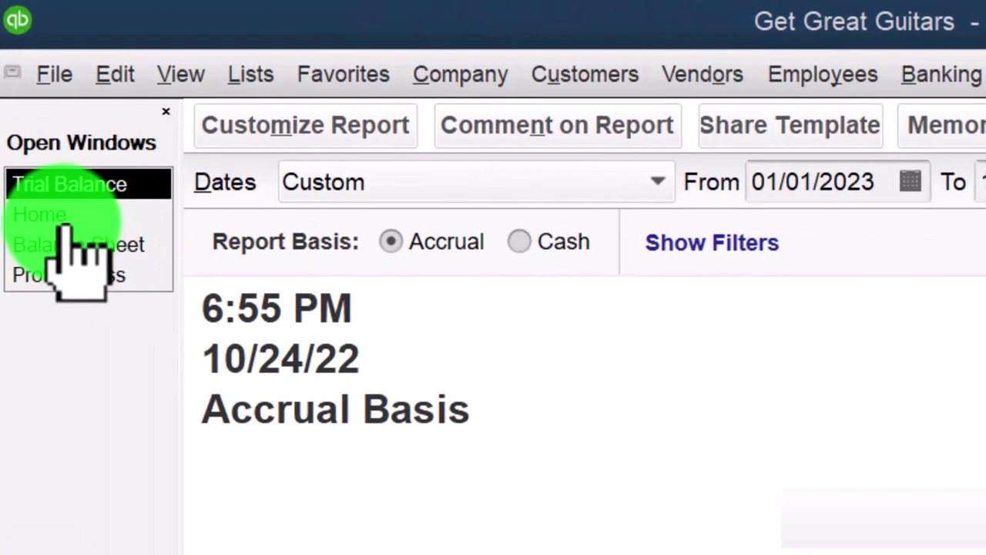
- Return to the home page, start a new check and date it 01/26/2022
left_click(65, 217)
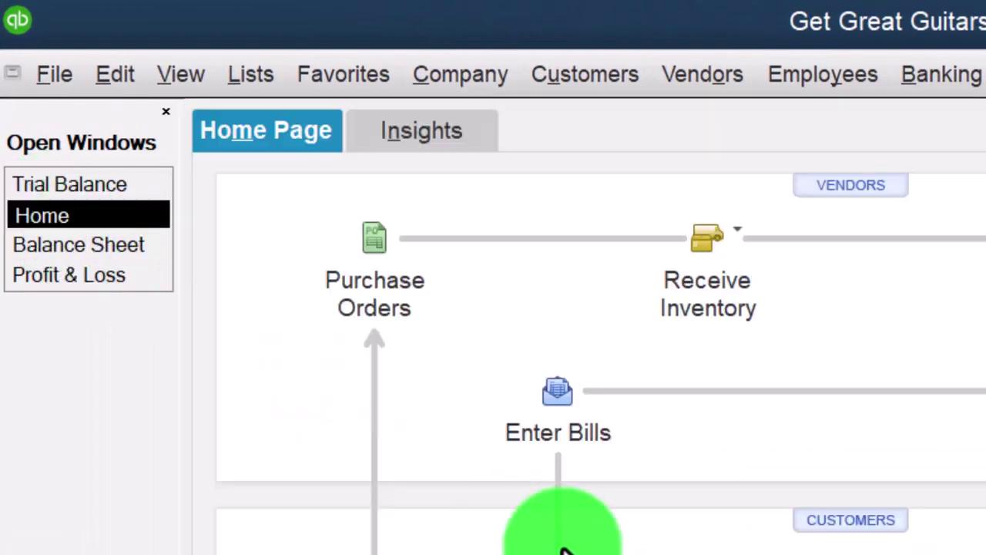
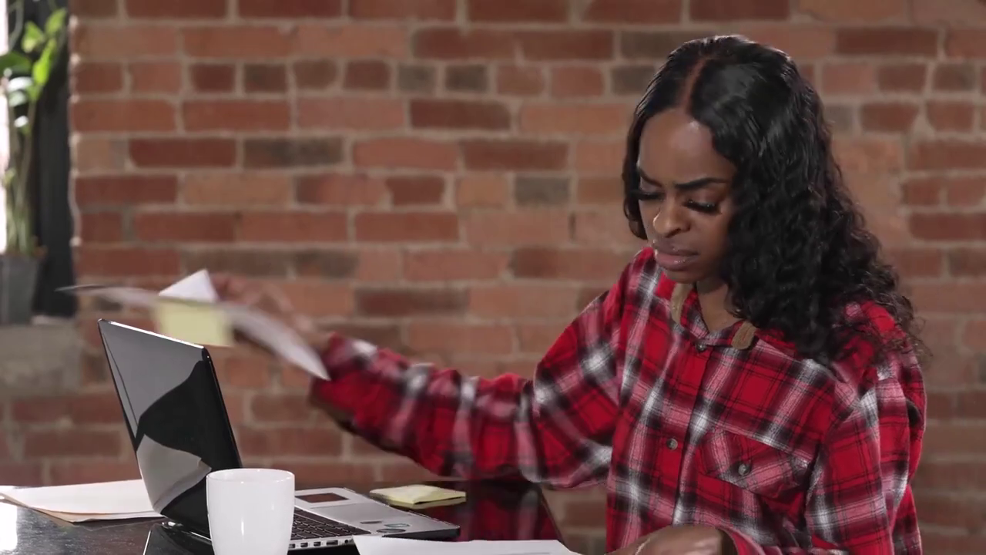
left_click(470, 368)
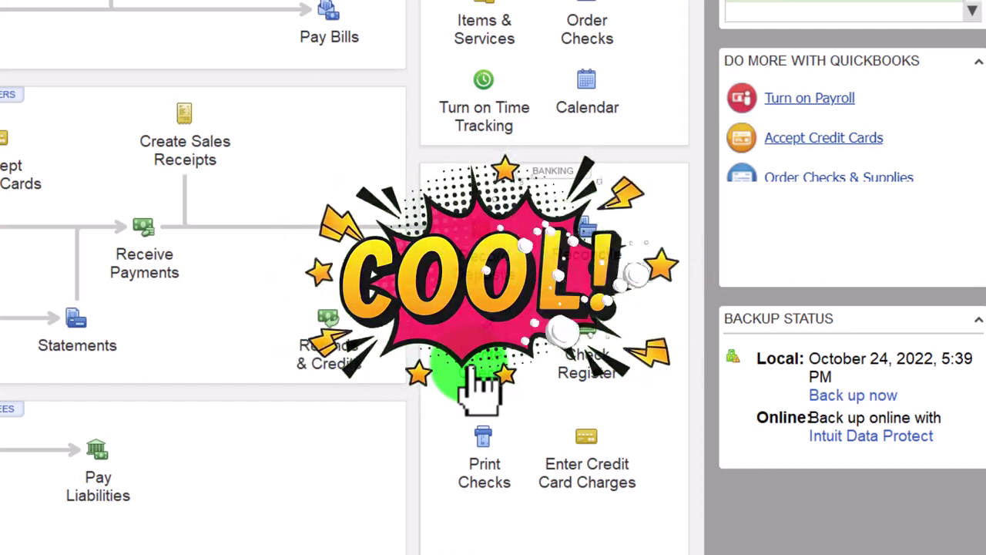
left_click(593, 358)
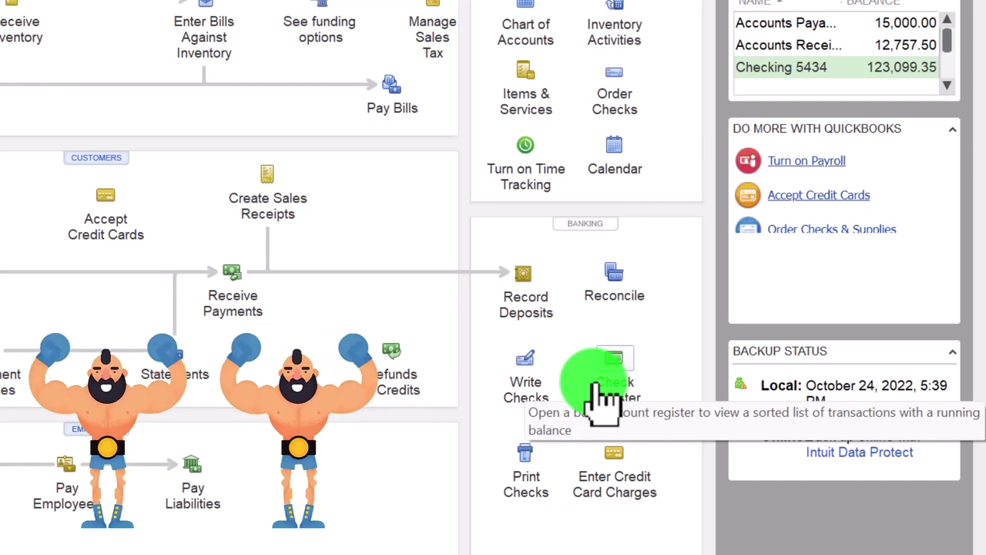
left_click(540, 393)
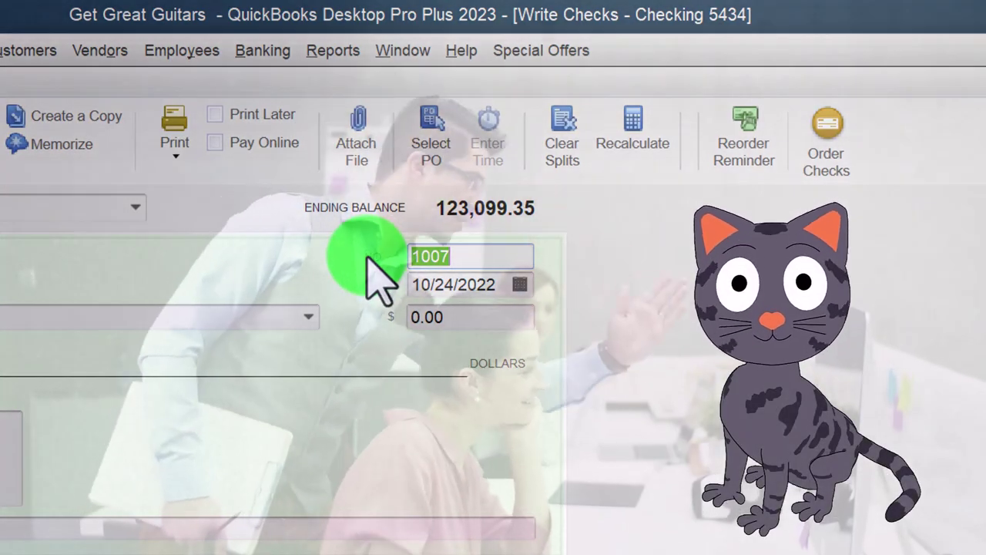
key("Tab")
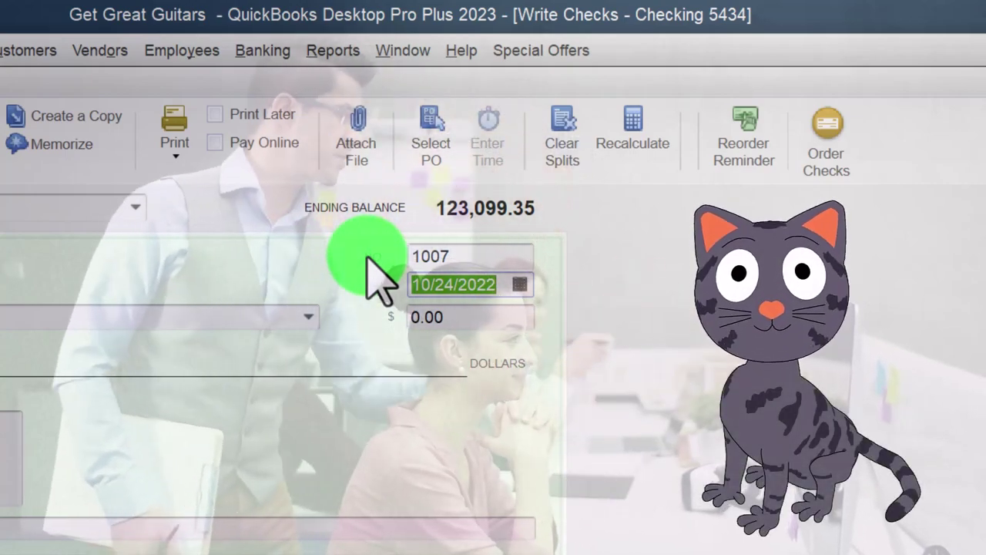
type("2622")
key("Tab")
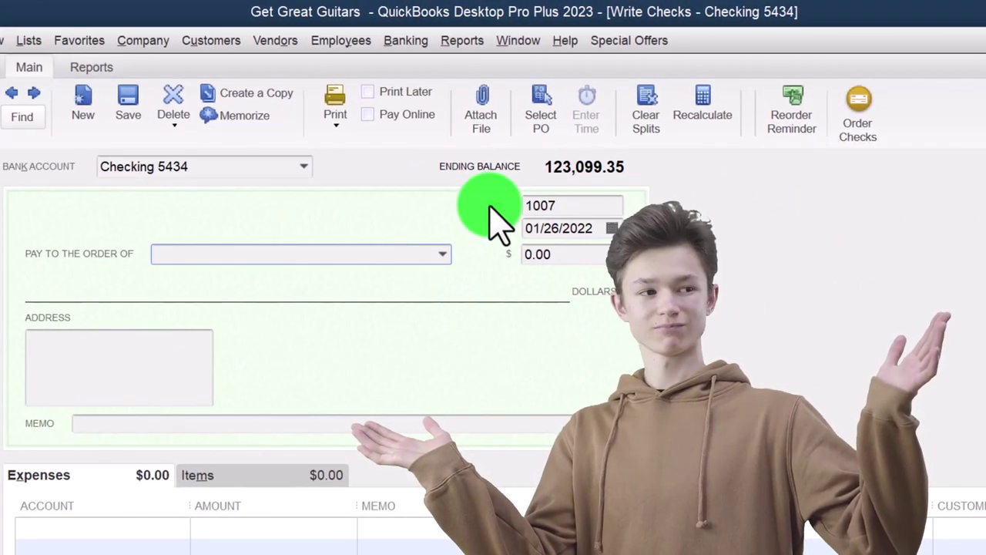
- Make the check payable to Safe Insurance Co, quick-adding it as a vendor, and set the amount to 12,000.00
type("Saf")
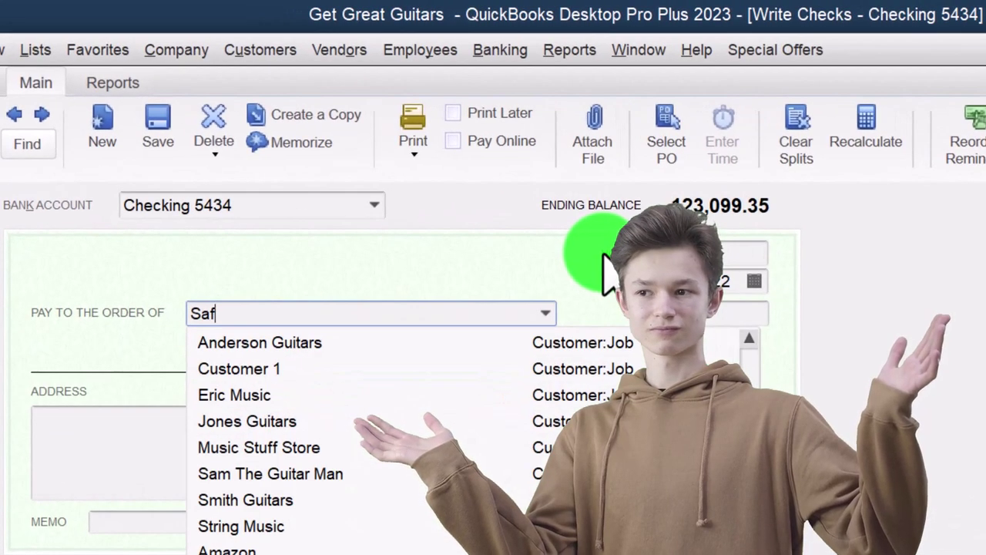
type("e Insurance Co")
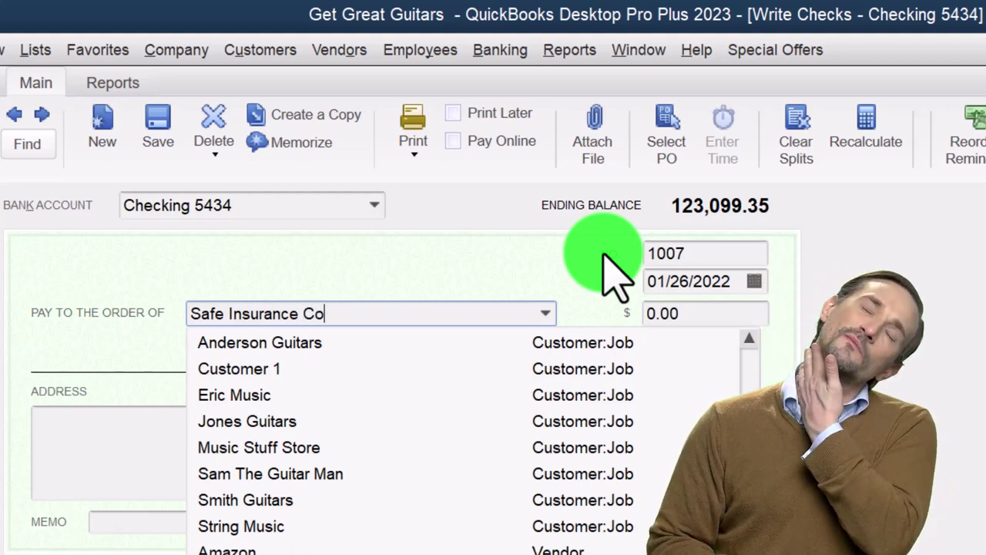
key("Tab")
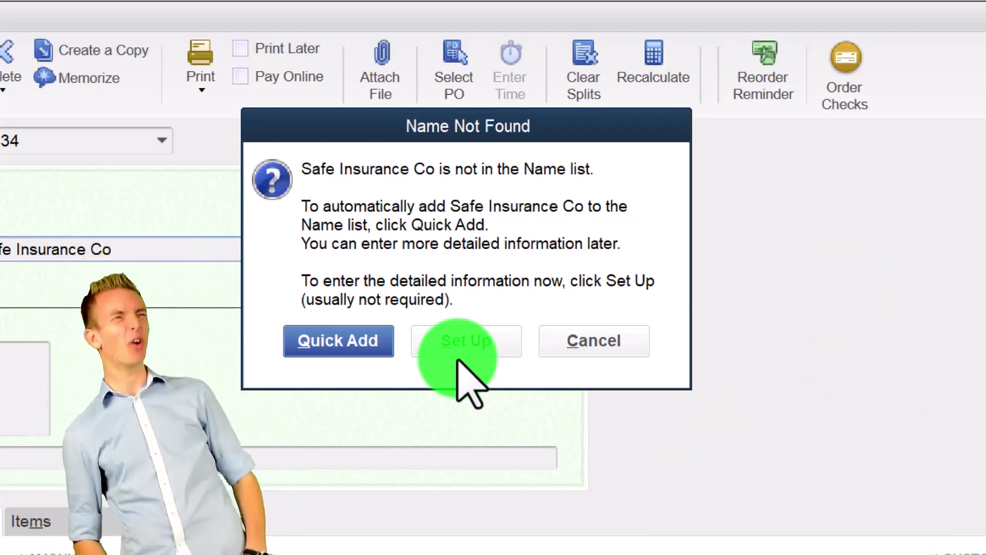
left_click(333, 343)
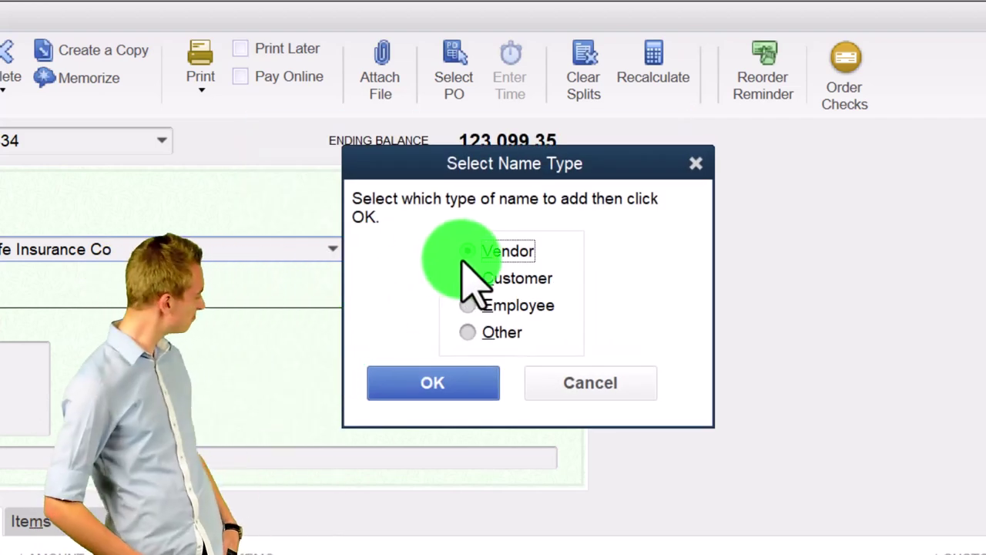
left_click(436, 381)
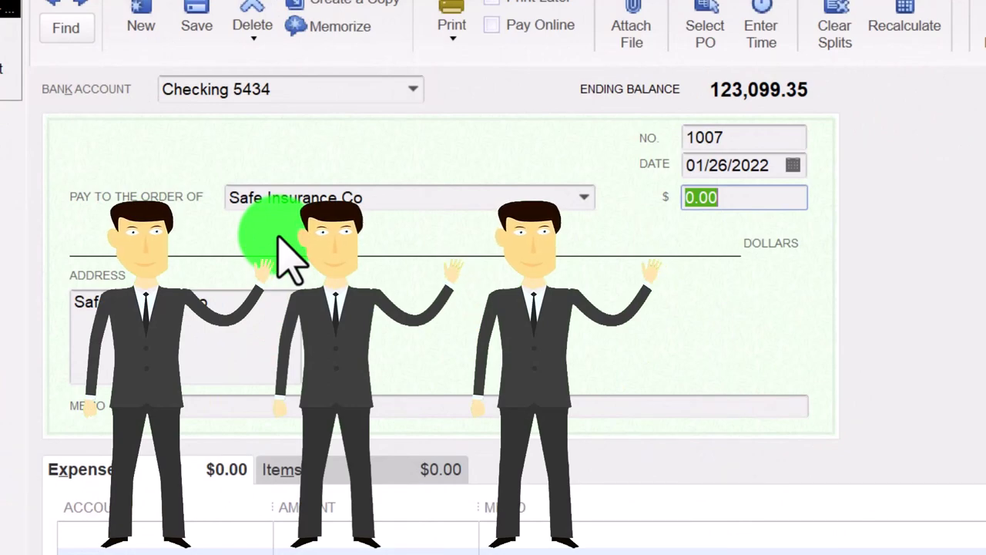
type("1200")
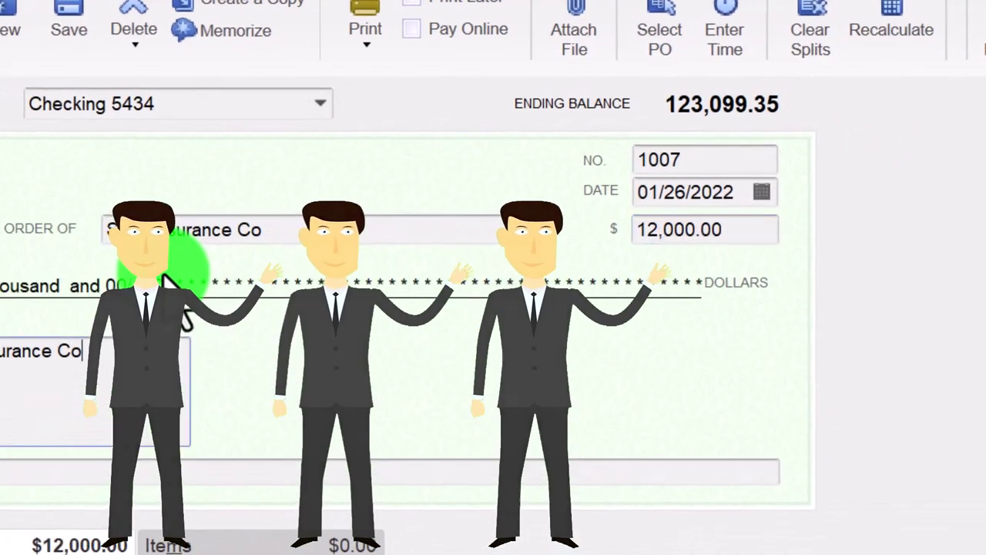
- Enter "Year of insurance" as the check's memo, look at its item lines and return to the expense lines
key("Tab")
key("Tab")
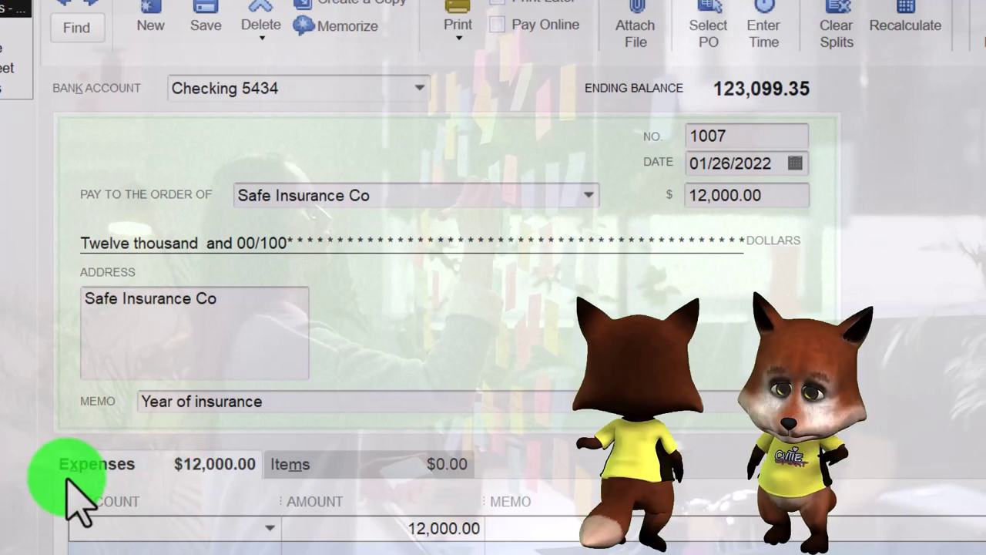
left_click(308, 469)
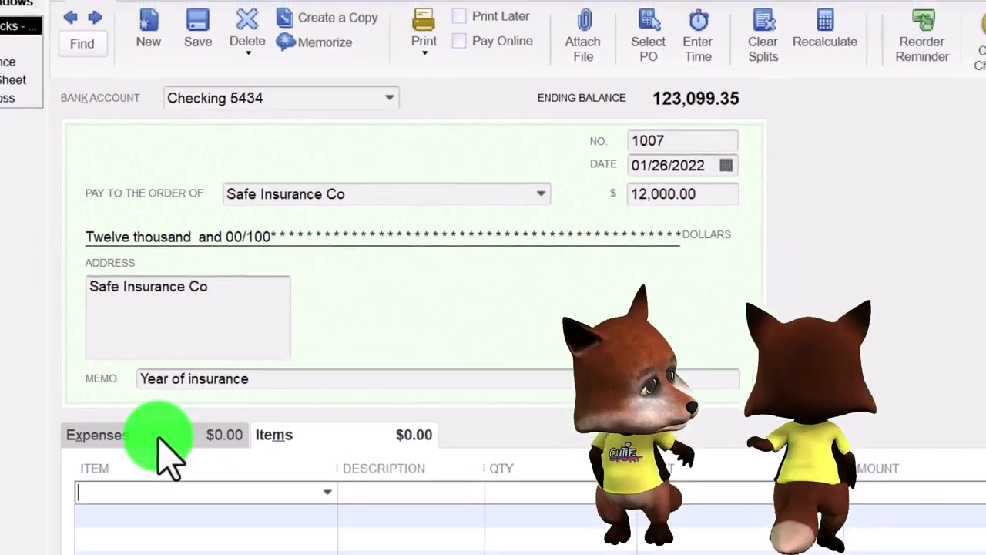
left_click(162, 464)
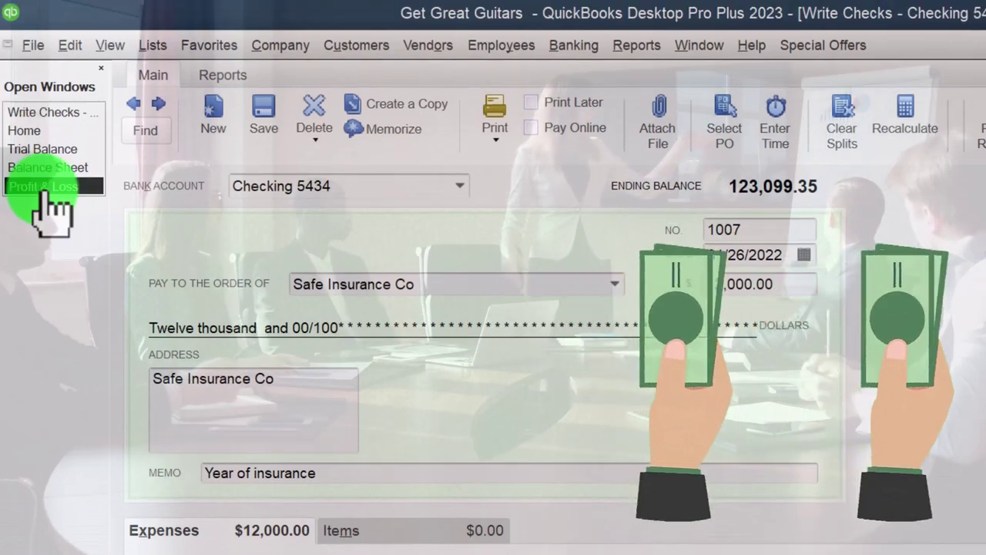
- Review the Profit & Loss and Balance Sheet reports and return to the open check
left_click(44, 188)
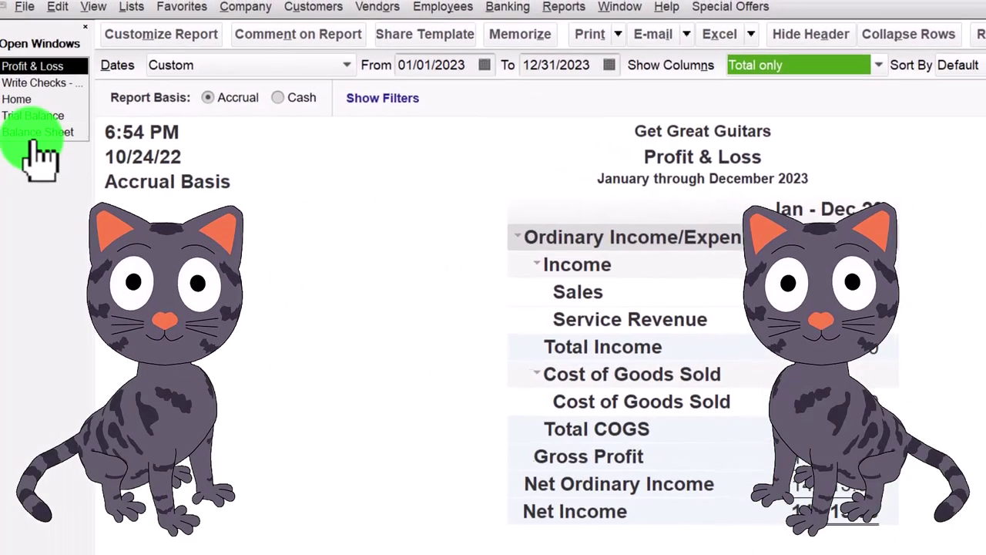
left_click(37, 137)
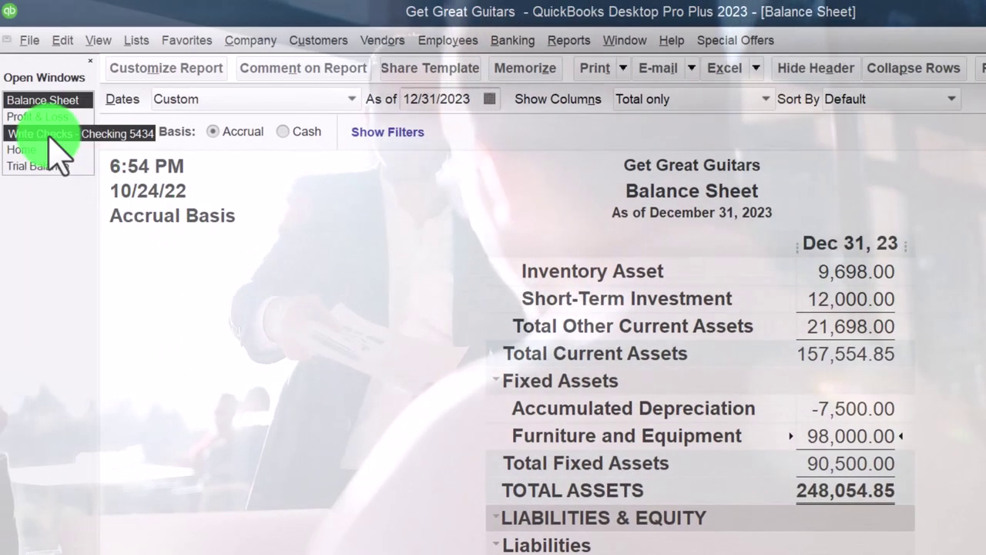
left_click(8, 105)
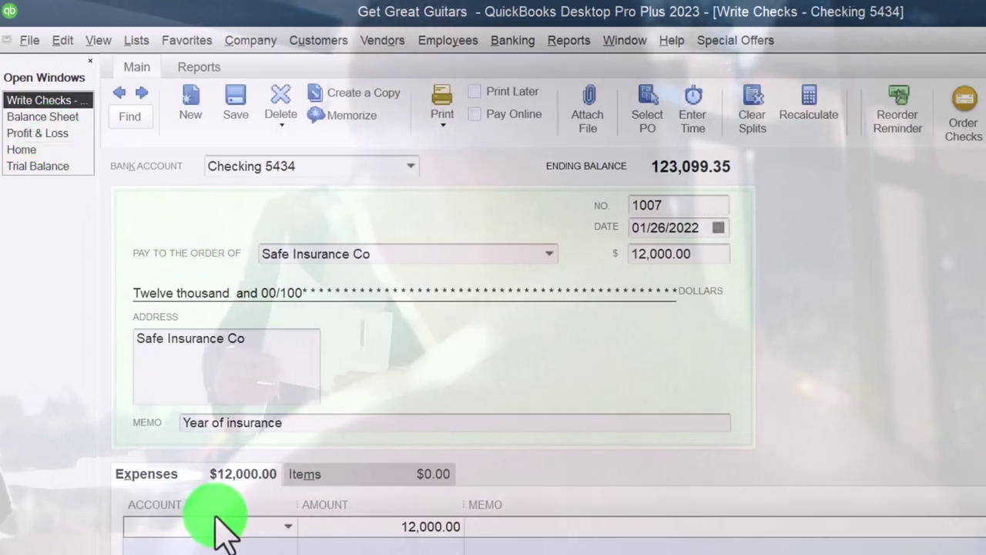
- Start adding a new account for the check's expense line, choosing Other Current Asset as its account type
left_click(207, 524)
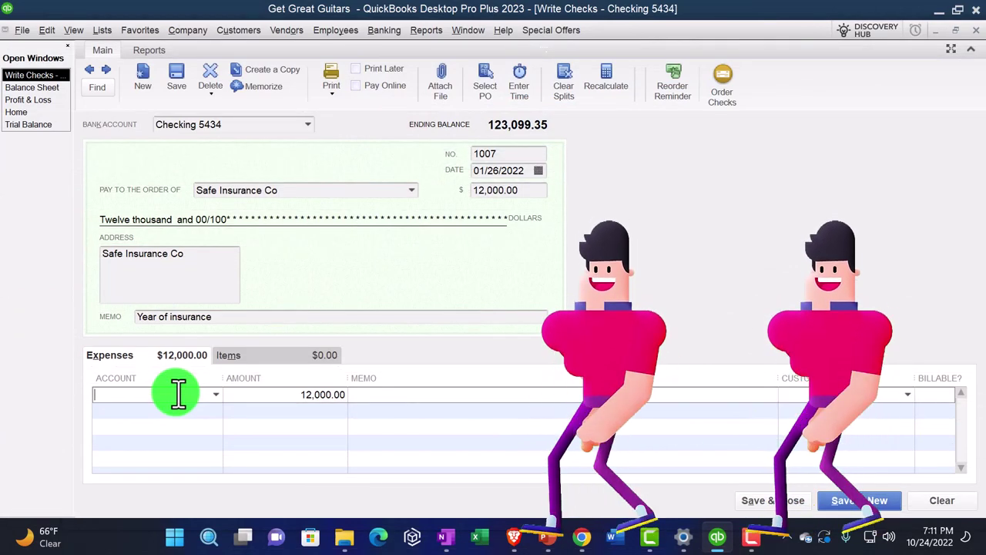
left_click(217, 394)
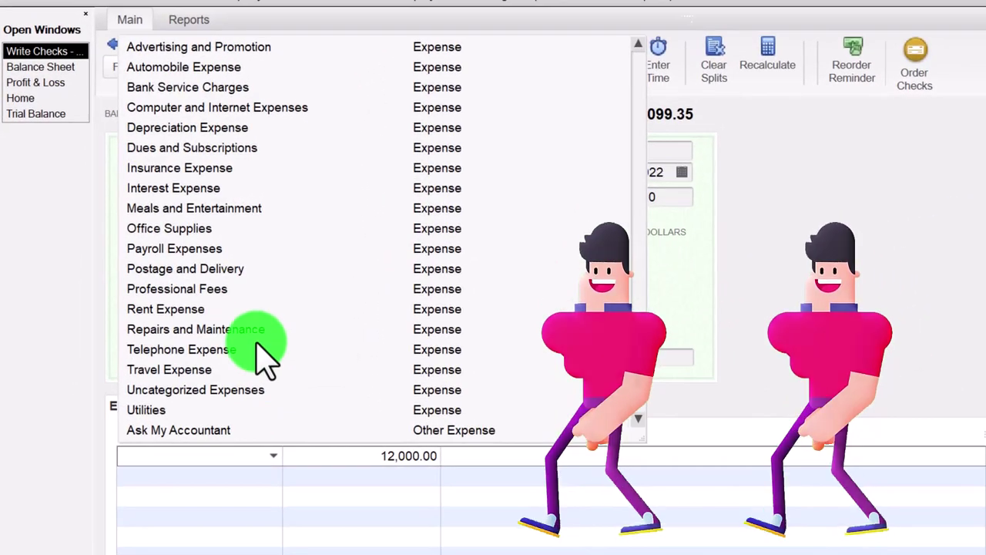
scroll(209, 312, "up", 10)
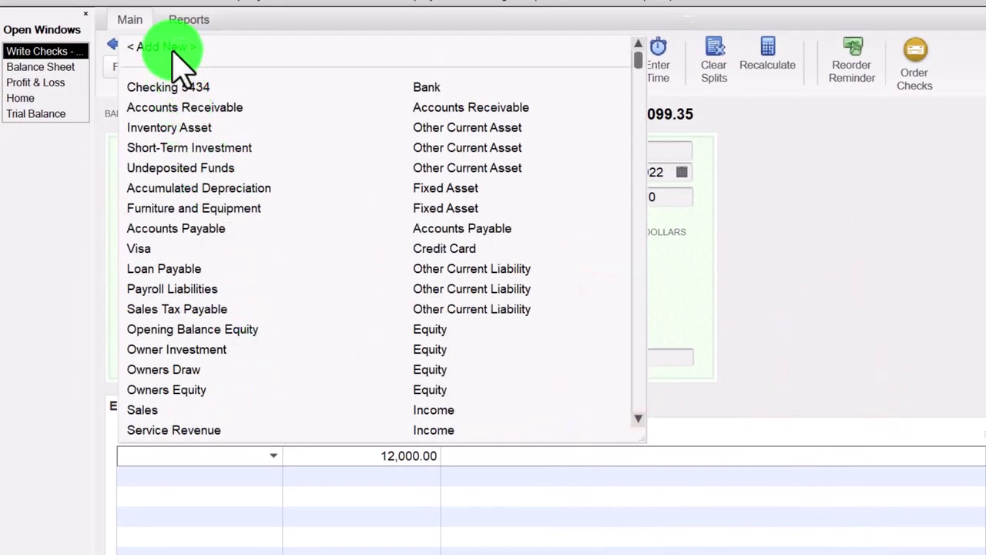
left_click(173, 48)
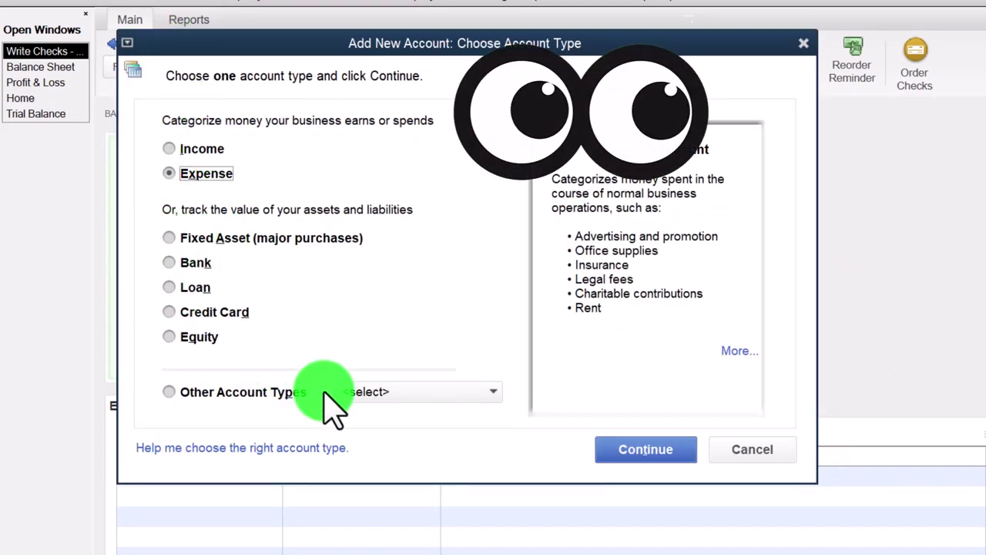
left_click(410, 393)
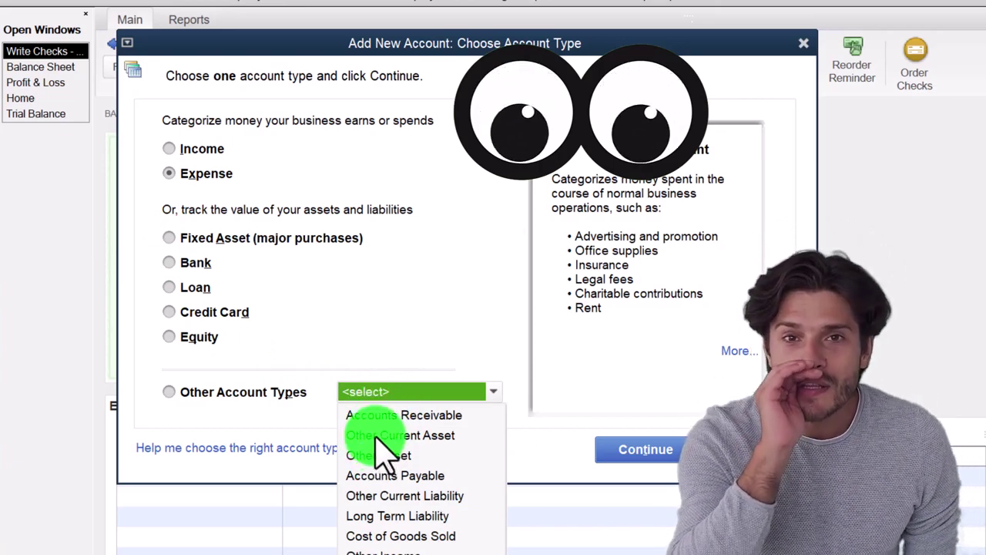
left_click(377, 435)
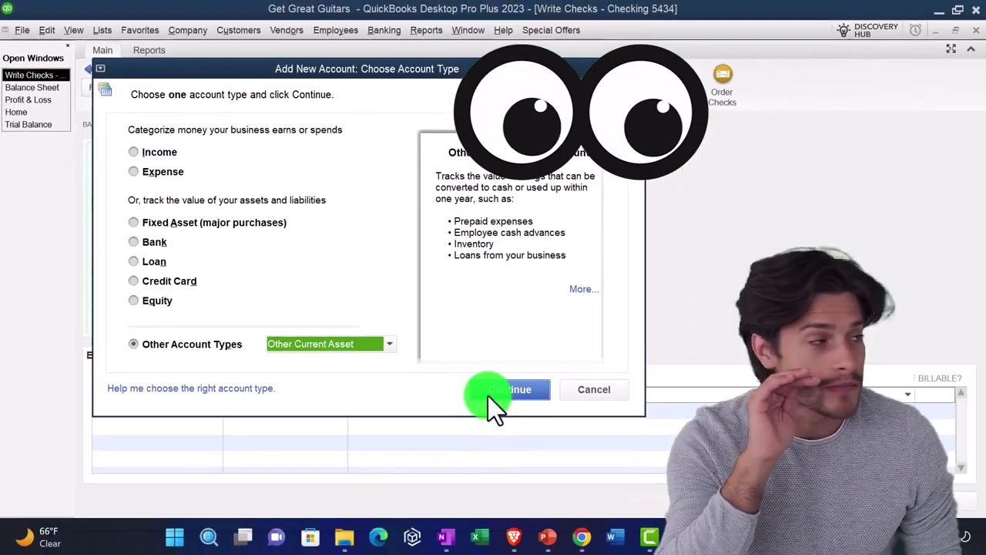
left_click(625, 457)
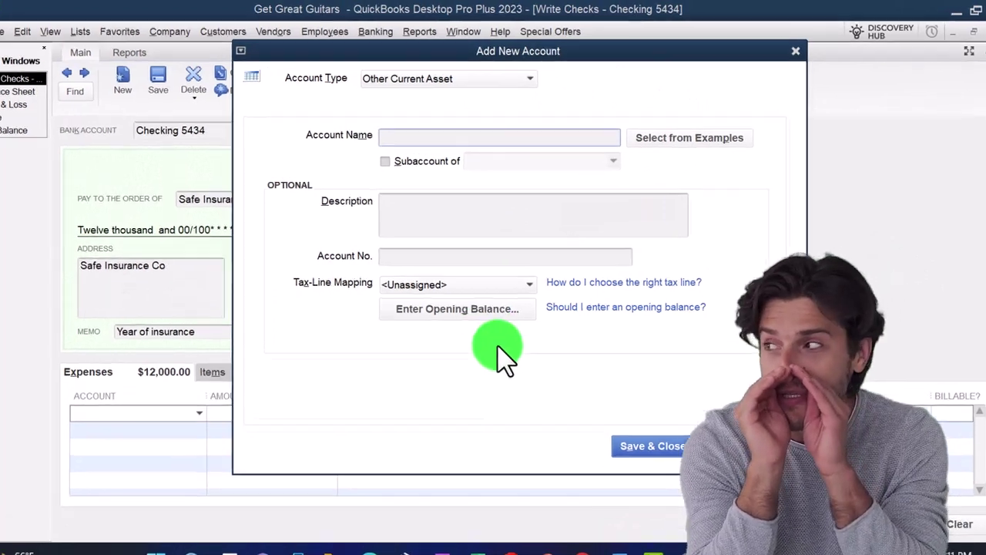
- Name the new account Prepaid Insurance, save it, and save and close the check
type("Prepaid Insurance")
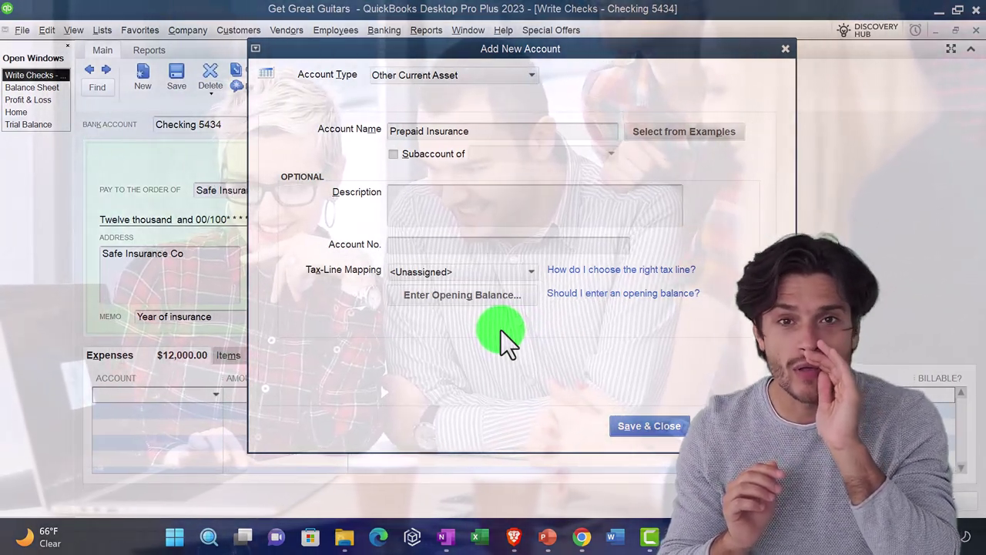
key("Tab")
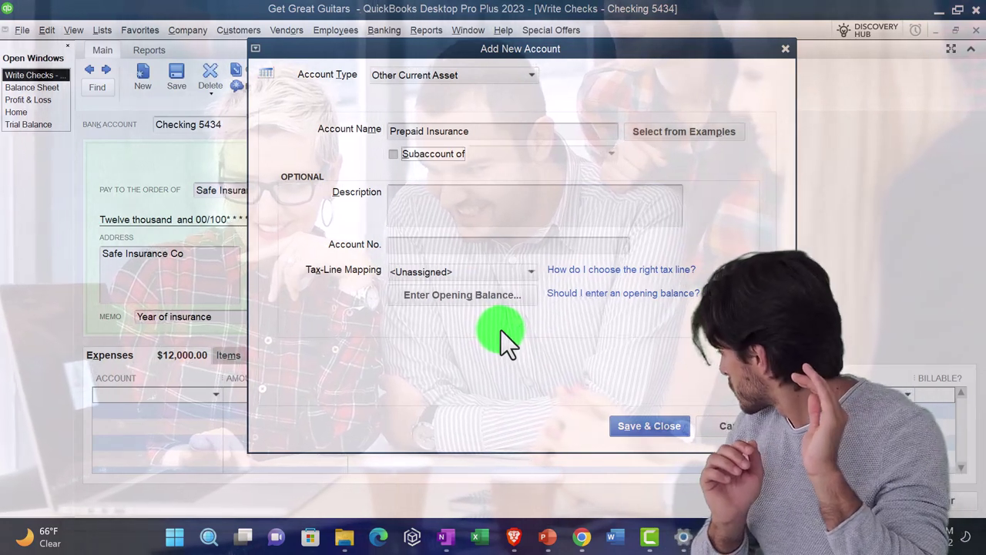
key("Tab")
key("Tab")
key("Tab")
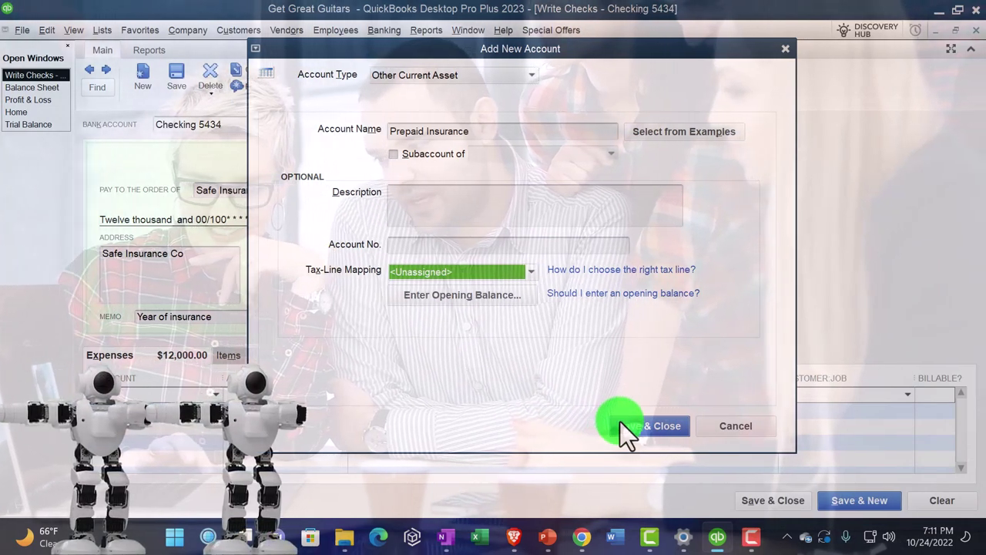
left_click(621, 422)
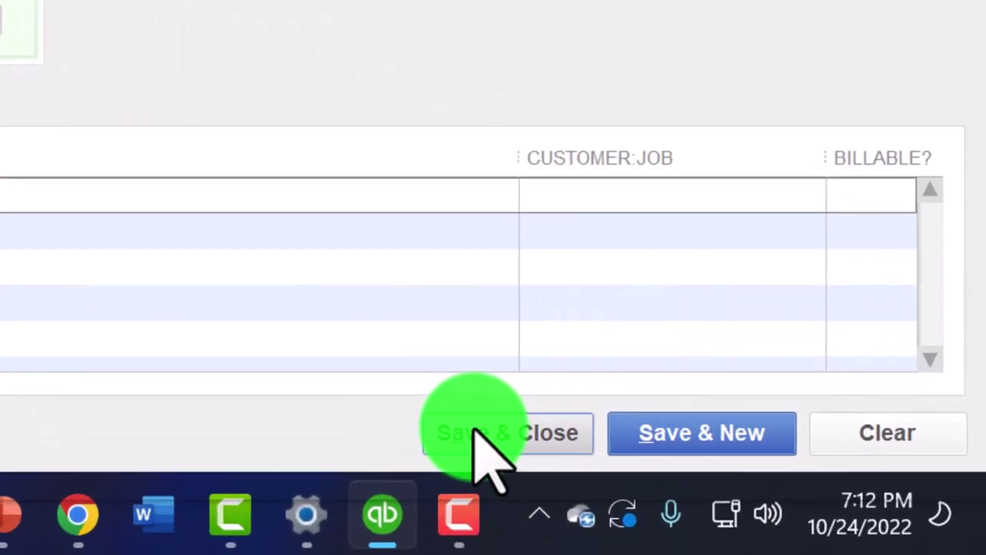
left_click(760, 500)
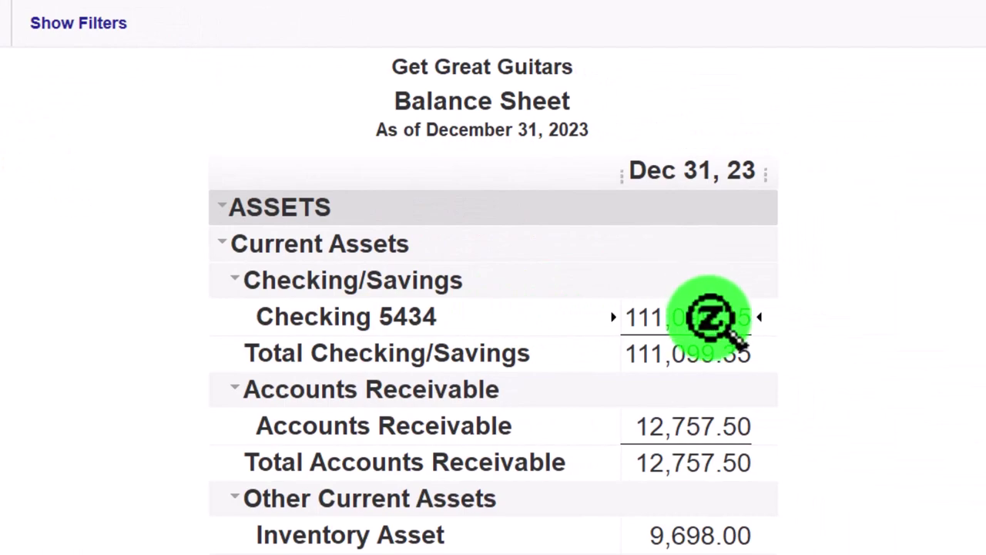
- Drill into the Balance Sheet's checking balance, start the transaction list at 01/01/2022 and open the Safe Insurance Co check
double_click(709, 316)
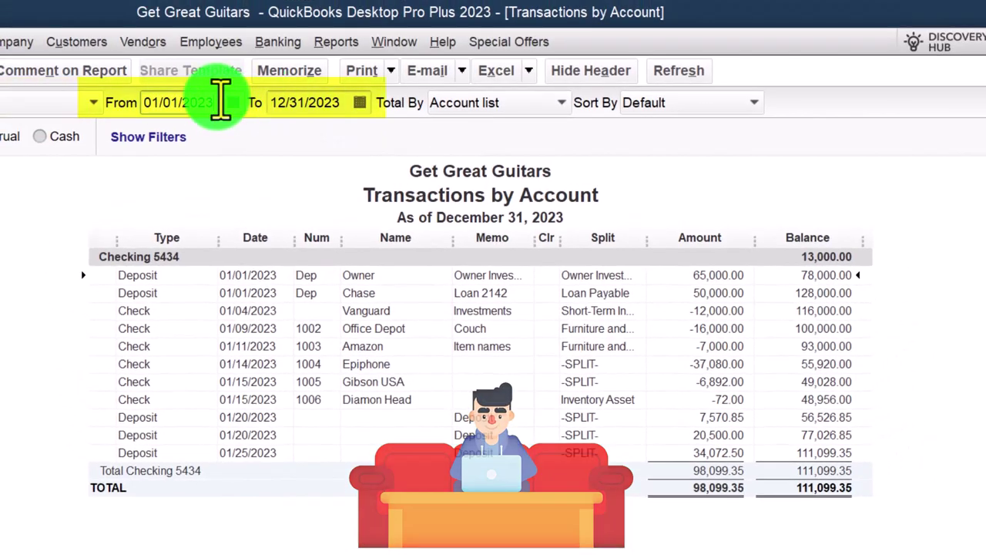
key("Tab")
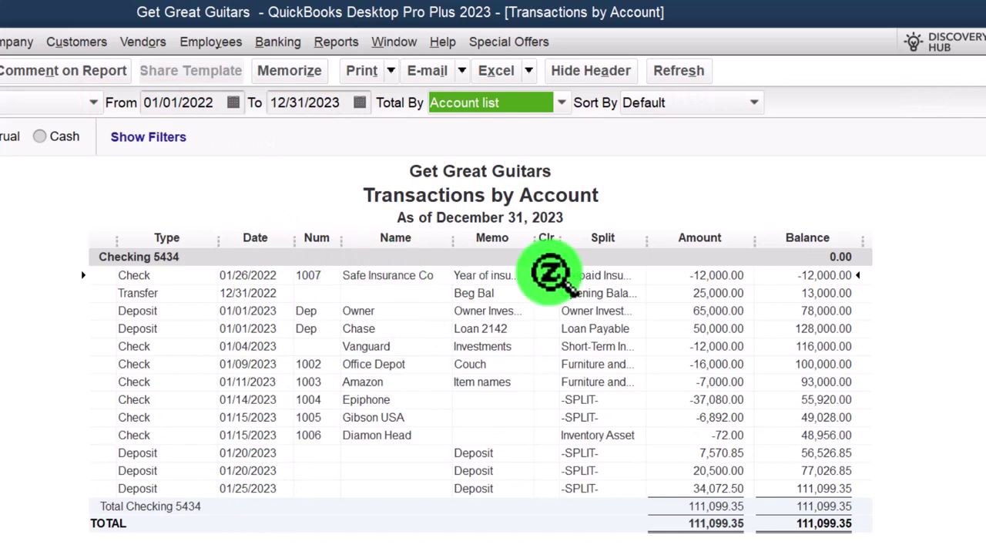
double_click(721, 275)
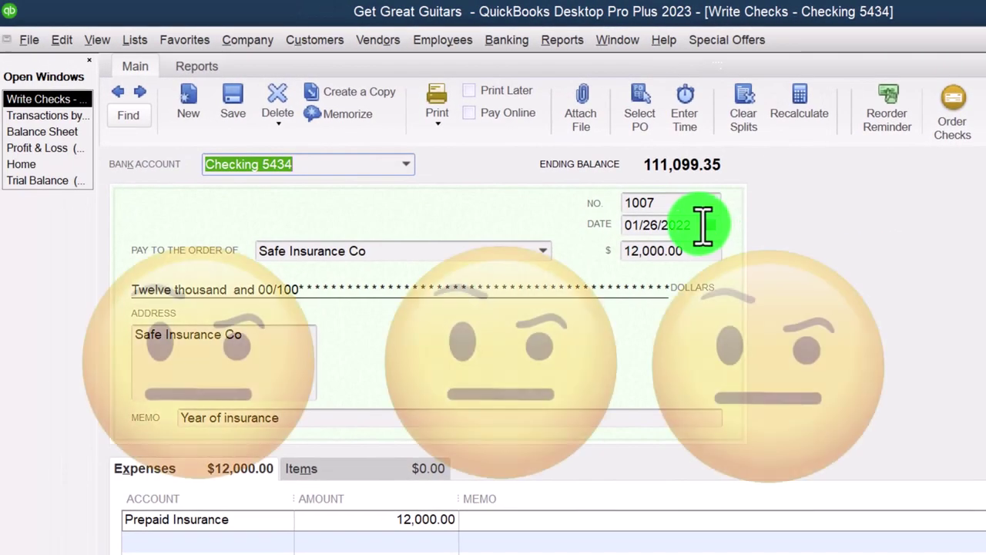
- Correct the check's date to 01/26/2023, record the change and return to the Balance Sheet
left_click(703, 224)
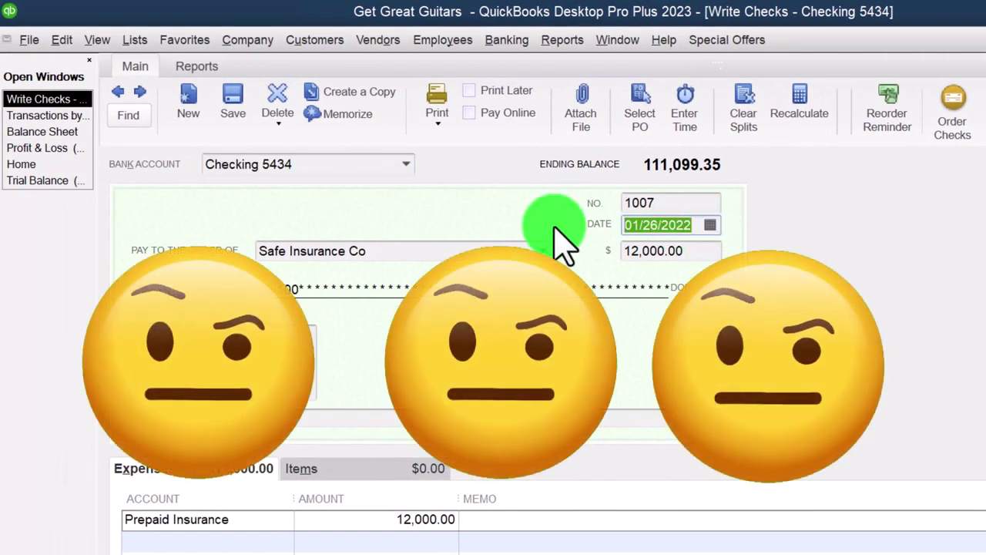
left_click(692, 222)
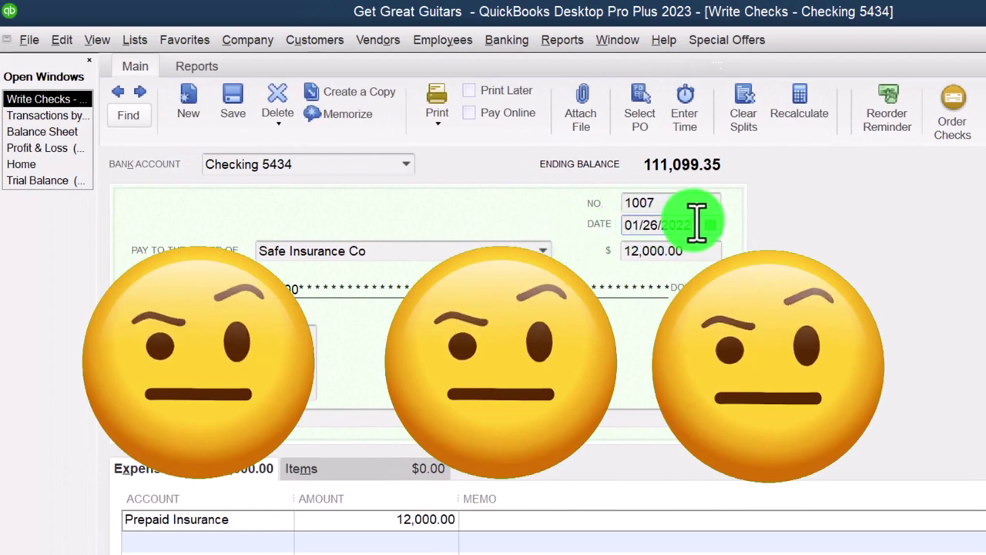
key("Tab")
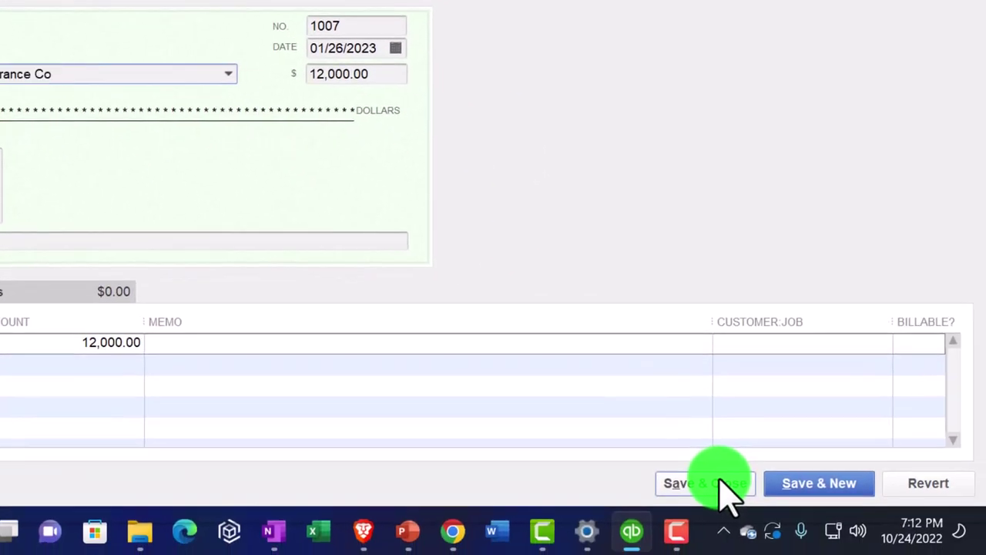
left_click(723, 484)
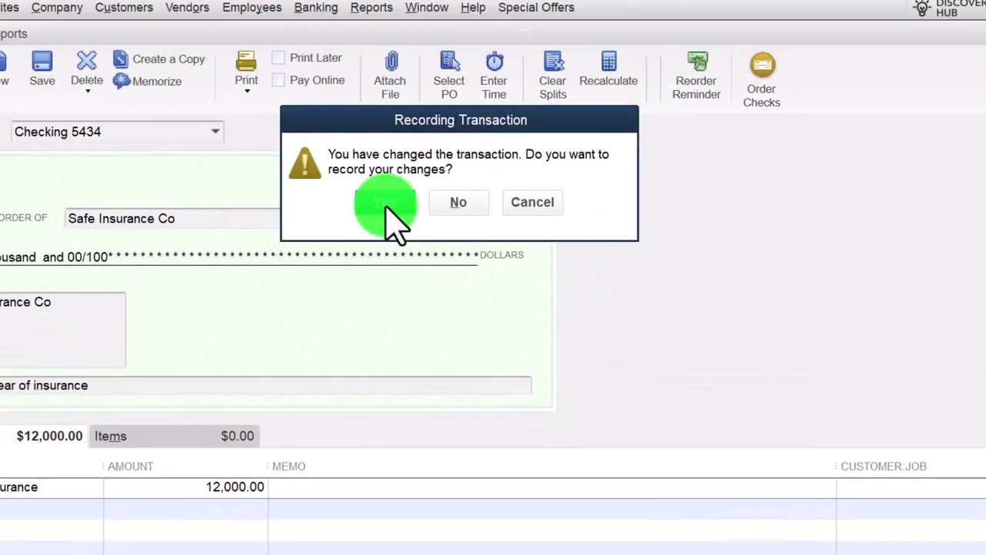
left_click(262, 61)
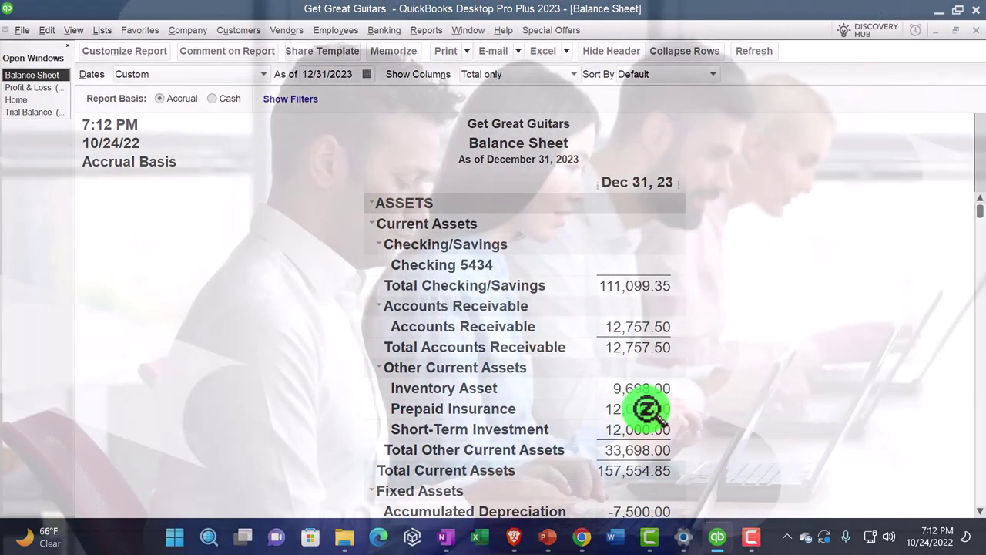
- Examine the transactions behind the Balance Sheet's Prepaid Insurance amount, close the detail and review the asset and liability sections
scroll(648, 410, "down", 2)
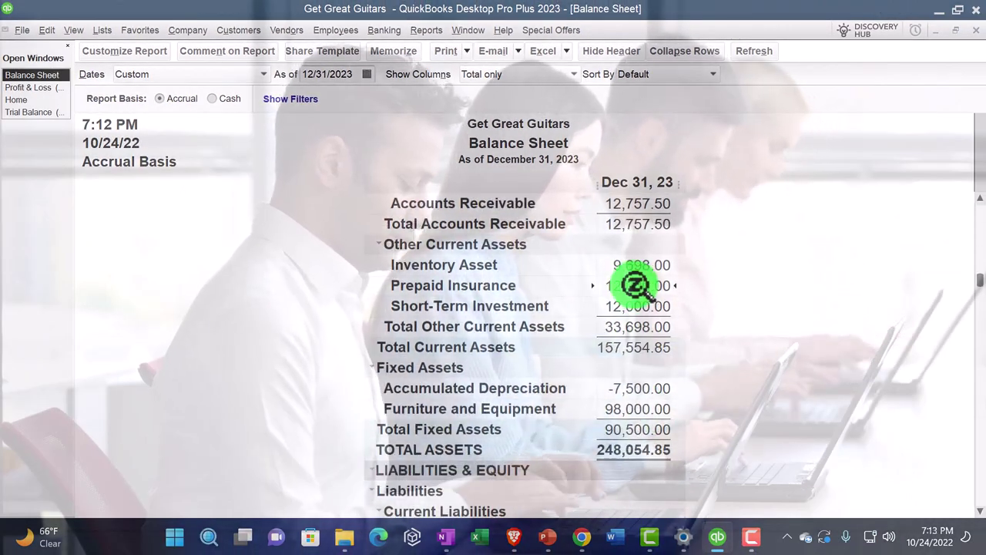
double_click(634, 285)
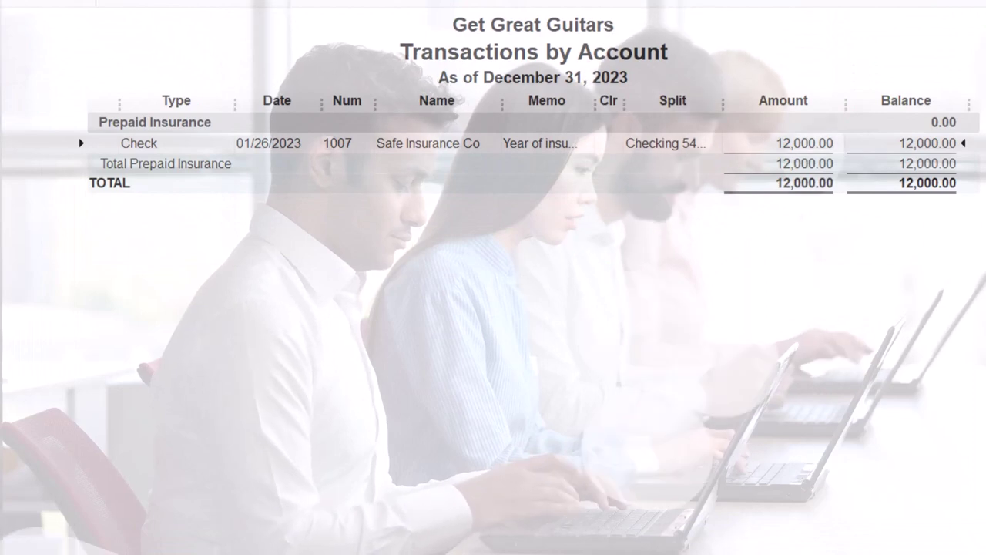
key("Escape")
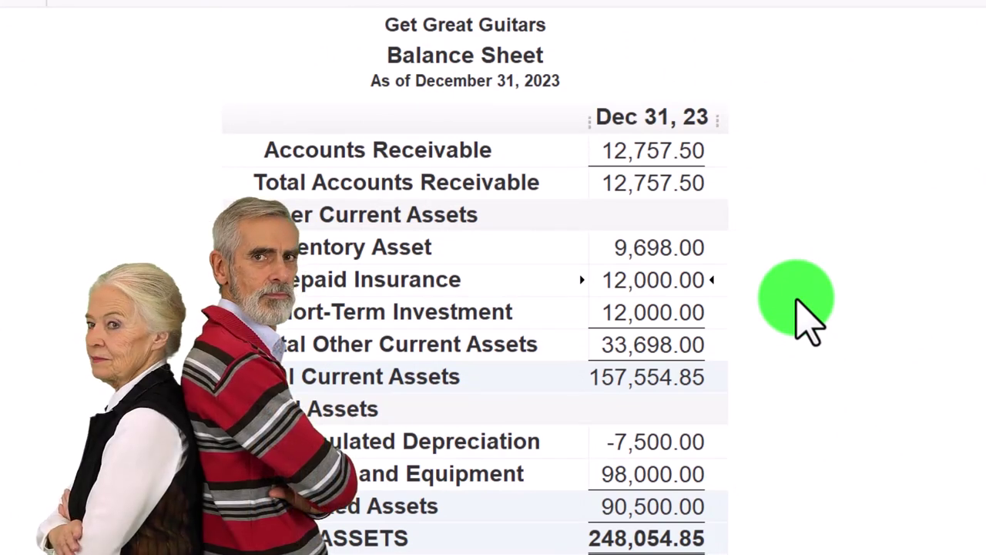
scroll(802, 320, "down", 5)
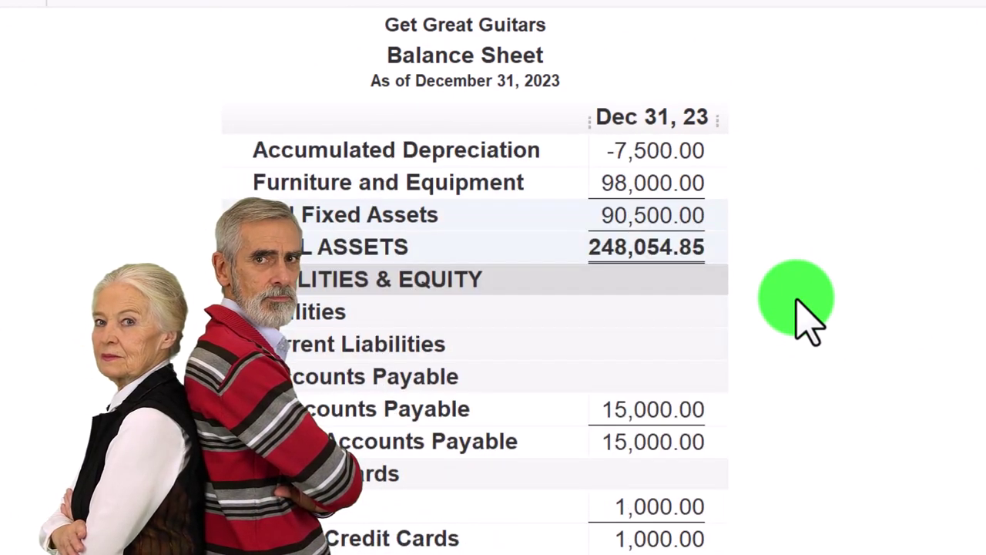
scroll(802, 316, "up", 2)
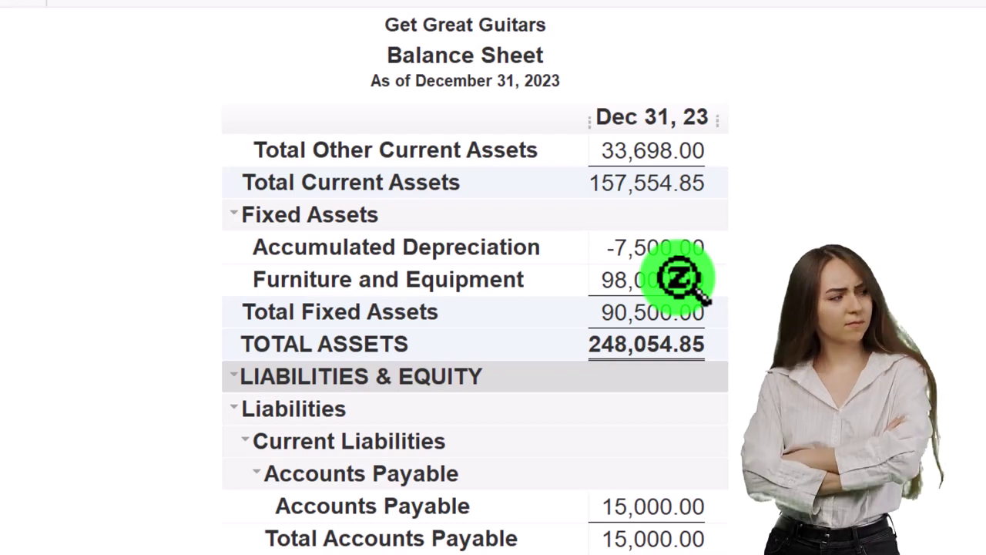
scroll(676, 259, "up", 2)
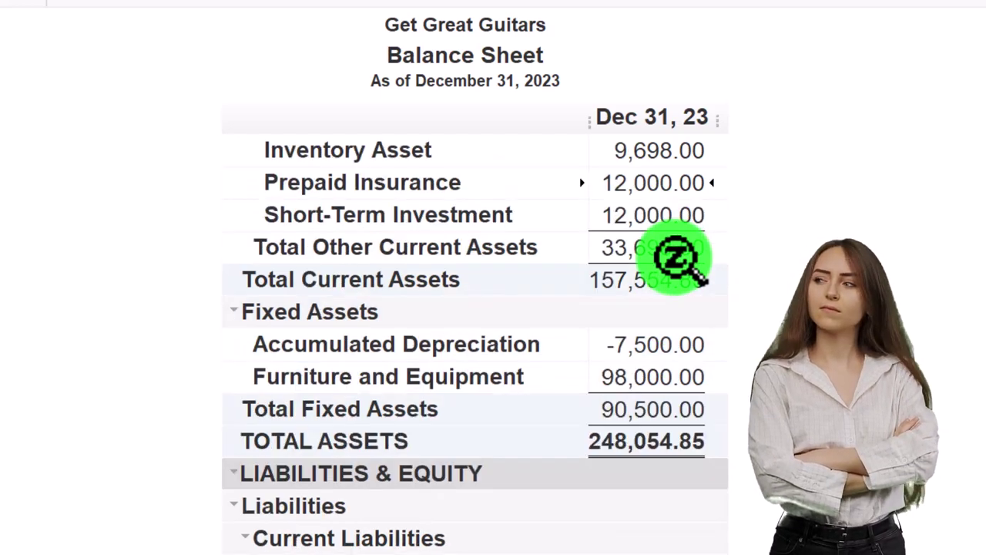
scroll(677, 259, "up", 2)
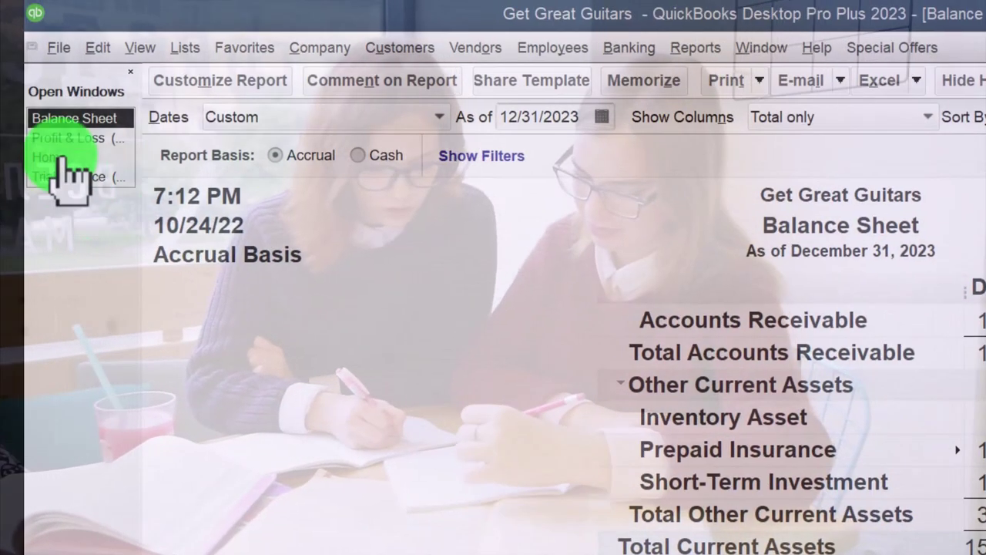
- Return to the home page and open the checking account register to view the insurance check
left_click(58, 157)
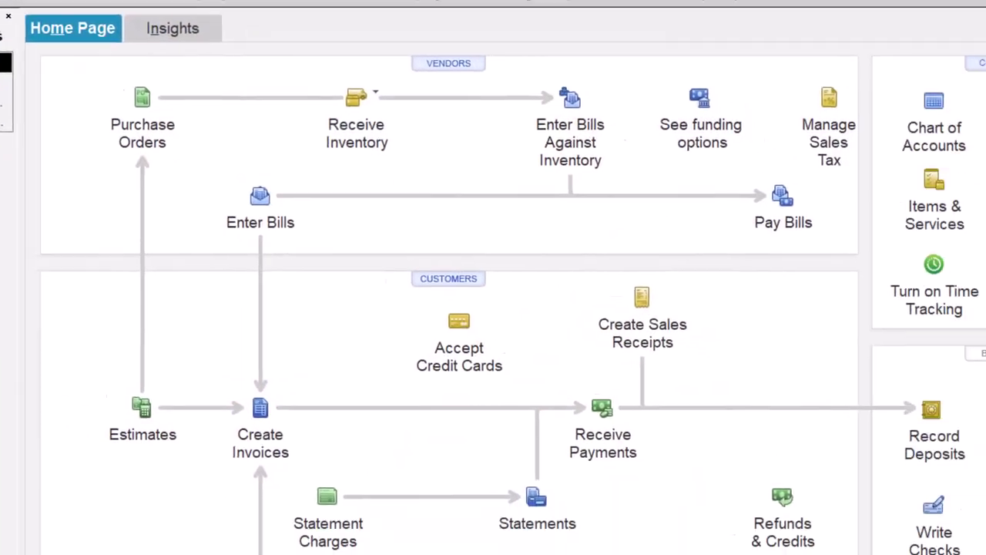
left_click(639, 341)
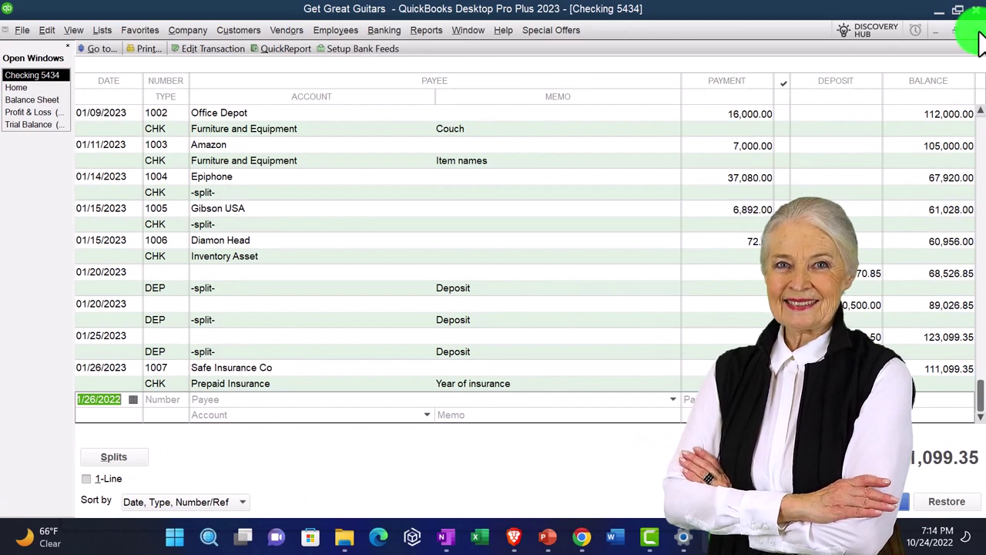
- Close the checking register and start a new check with Safe Insurance Co as the payee, recalling its last transaction
left_click(975, 32)
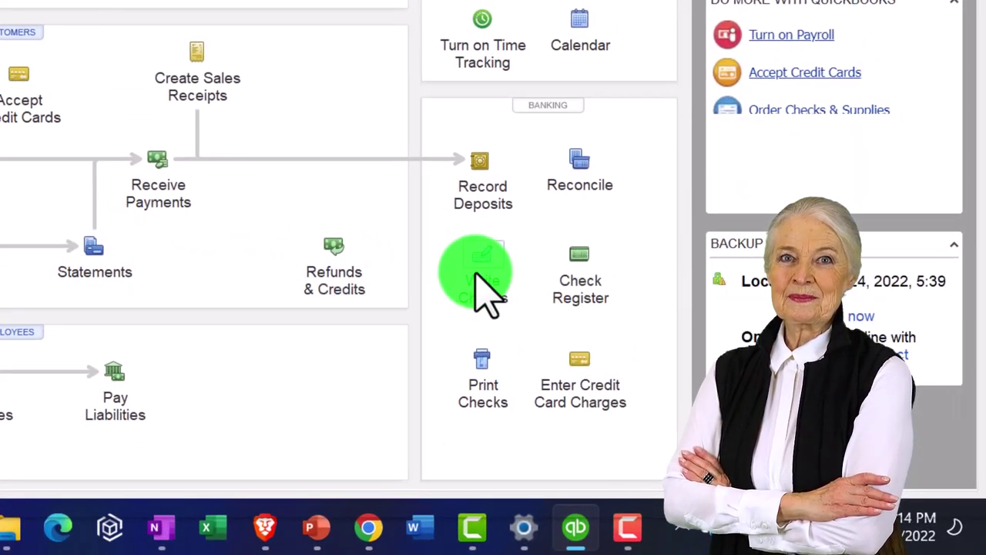
left_click(482, 289)
key("Tab")
key("Tab")
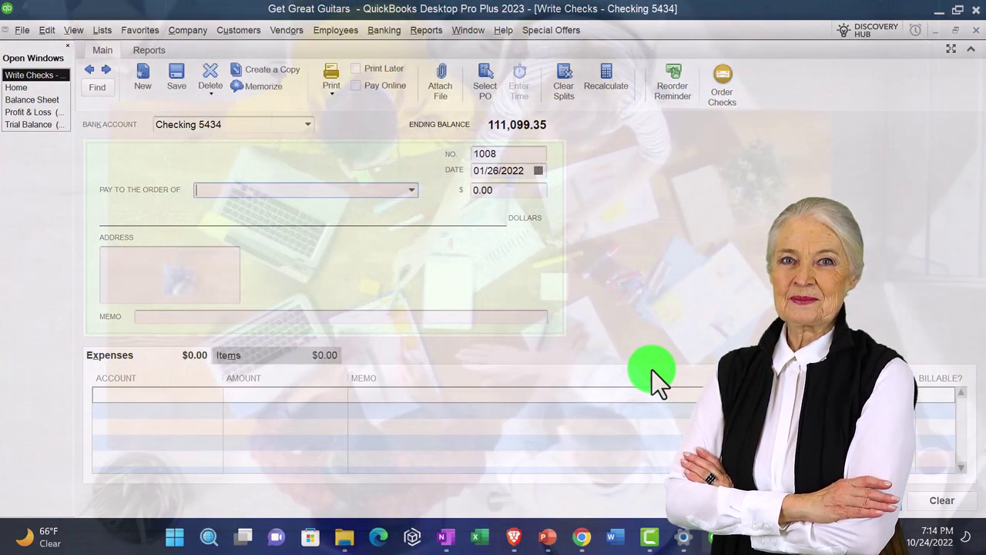
type("Safe Insurance Co")
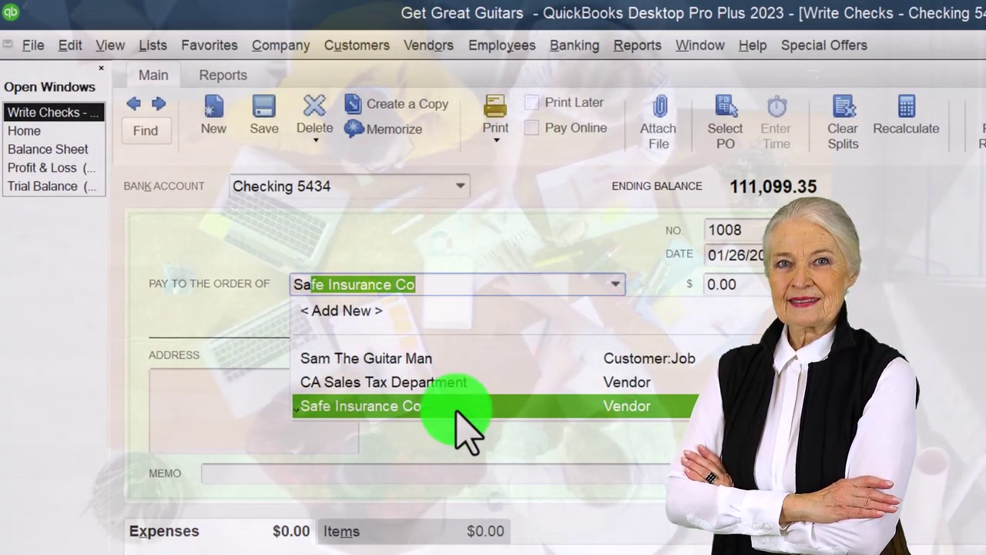
left_click(456, 406)
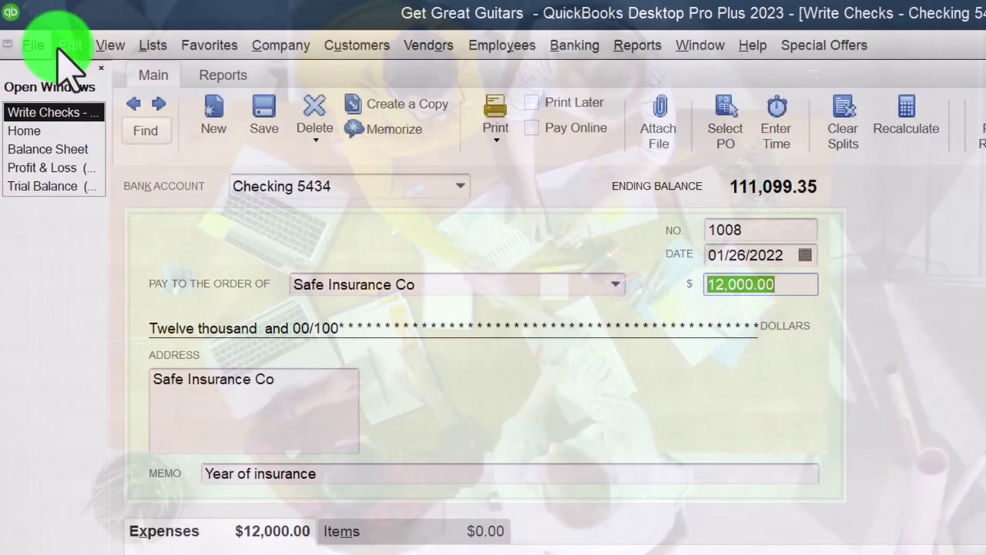
- Examine the General preferences for automatically recalling the last transaction for a name, and close them without changes
left_click(67, 46)
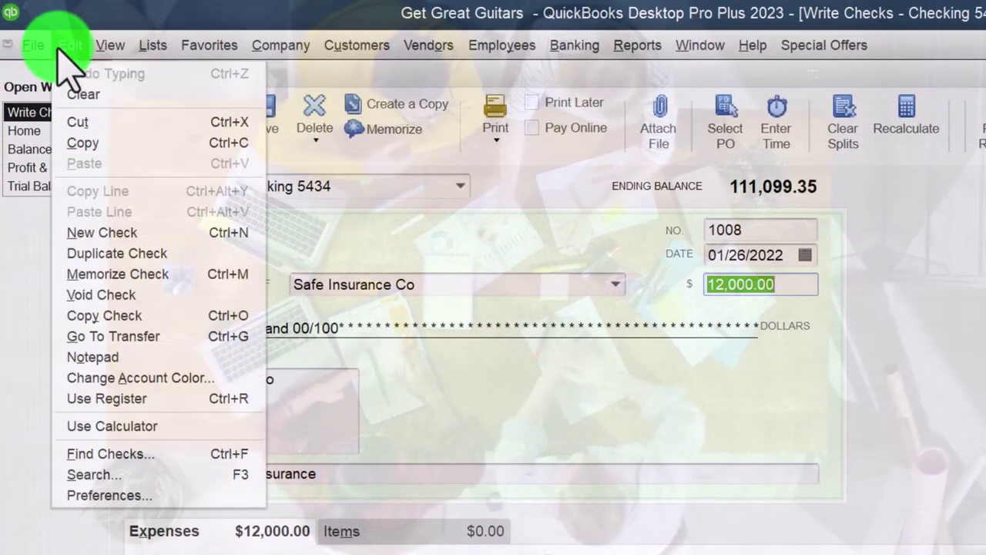
left_click(117, 497)
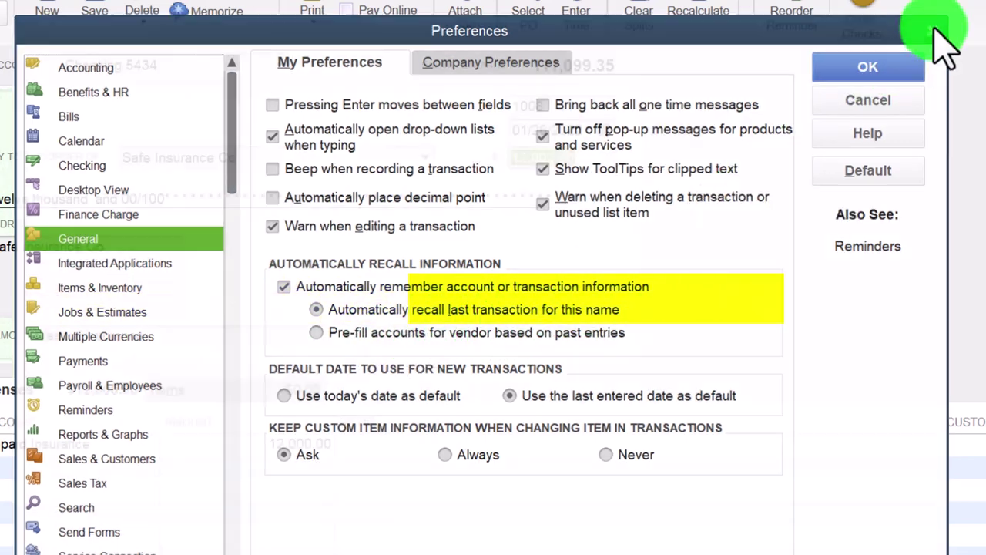
left_click(916, 52)
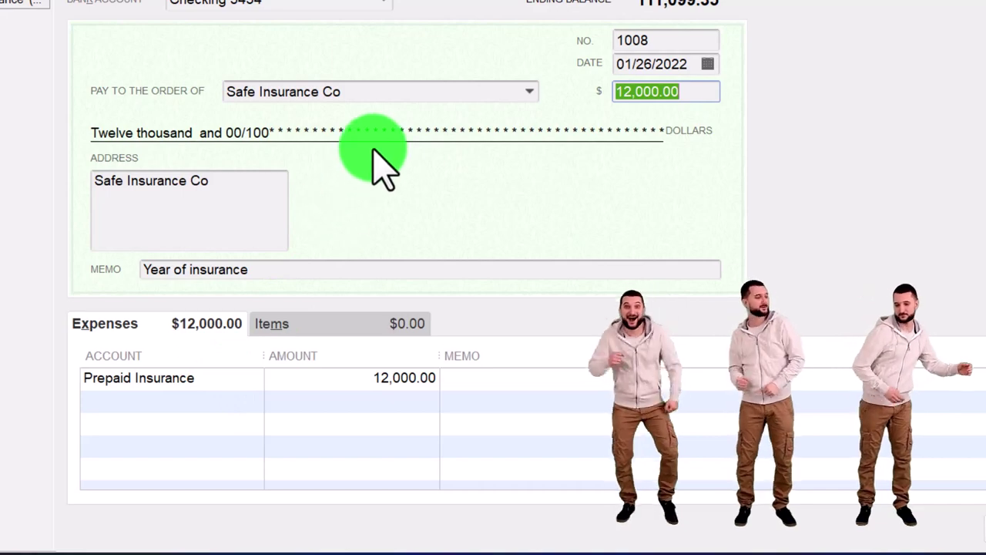
- Change the check's payee to Staples and quick-add Staples to the name list as a vendor
left_click(409, 94)
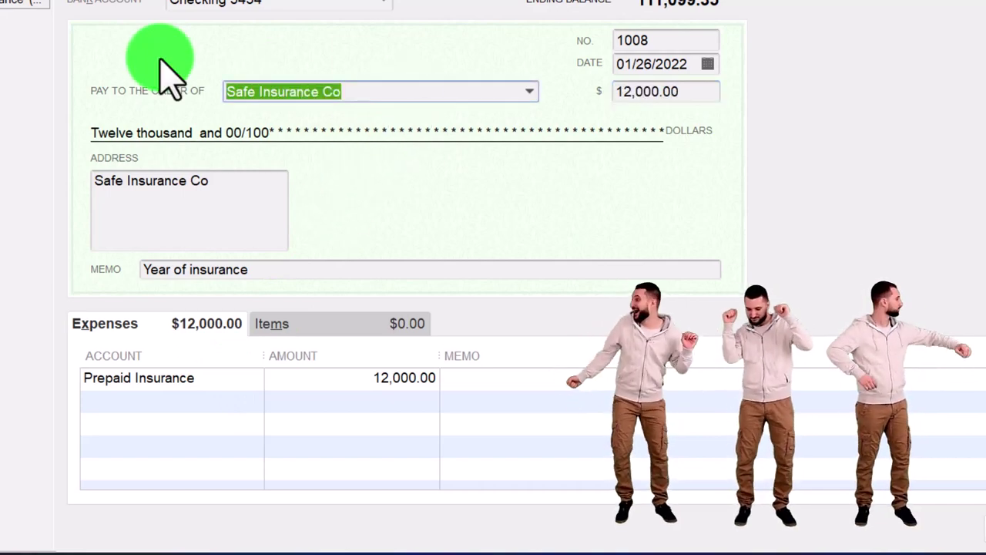
type("Staples")
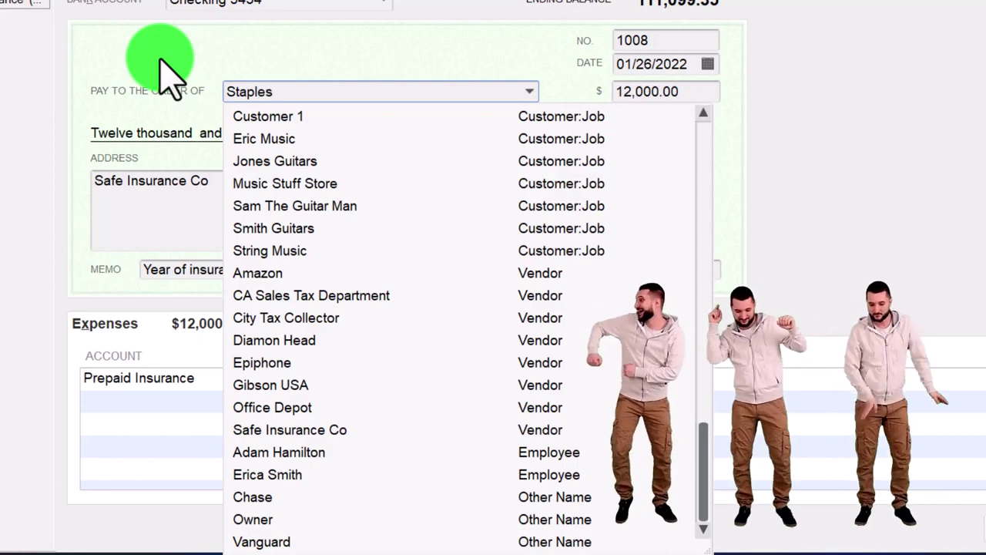
key("Tab")
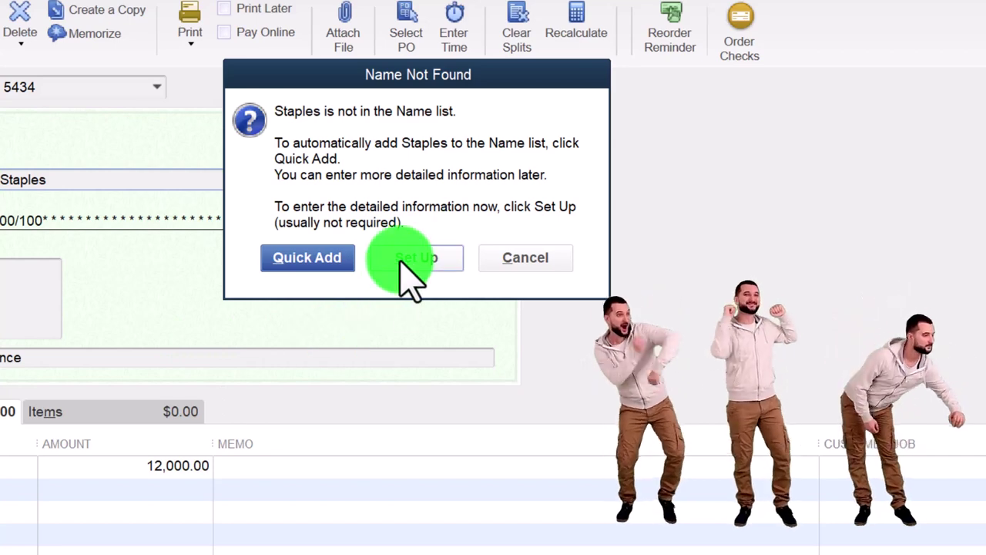
left_click(322, 257)
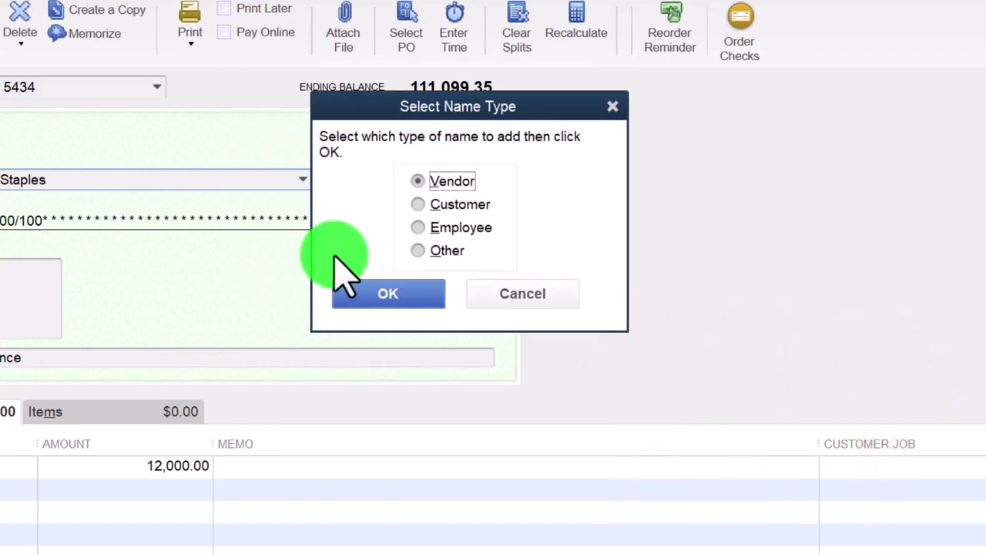
left_click(389, 294)
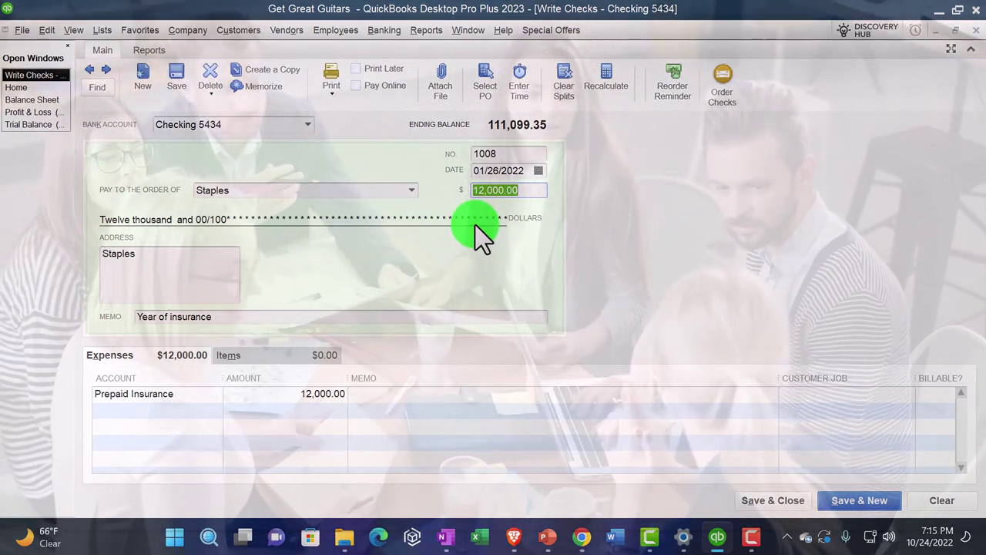
- Set the Staples check's amount to 500 and assign its expense line to the Office Supplies account
type("500")
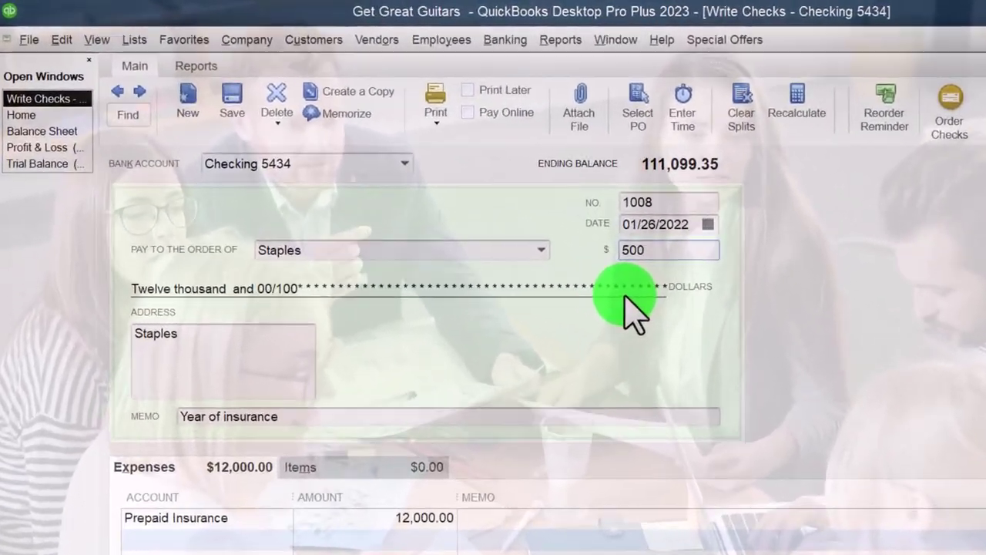
key("Tab")
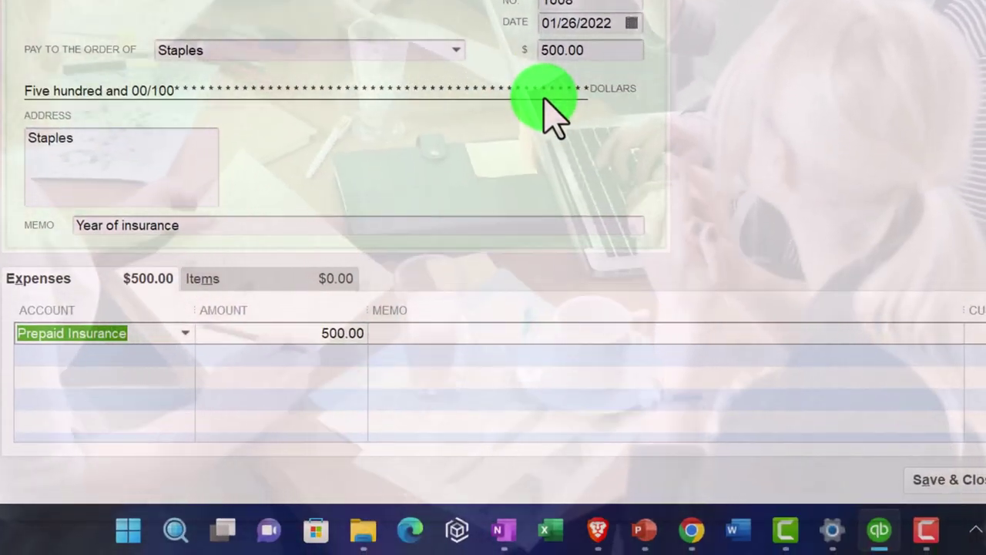
type("Office Supplies")
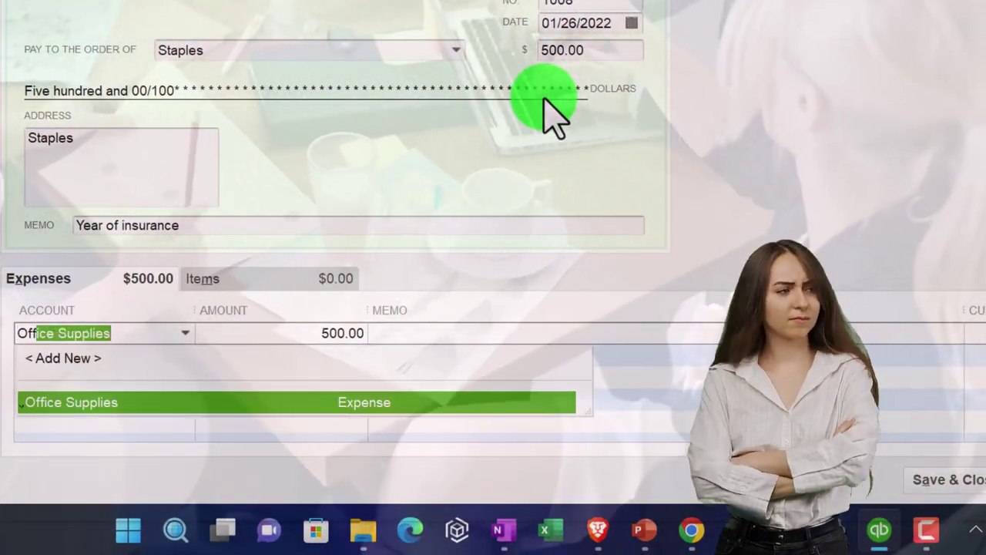
key("Tab")
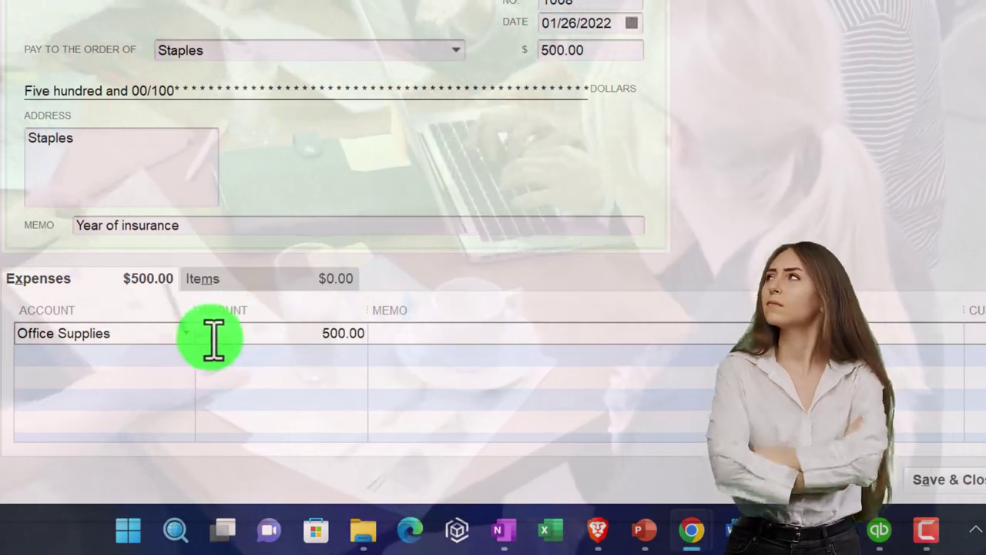
- Browse the account list for the Staples check's expense line, keeping Office Supplies selected
left_click(185, 334)
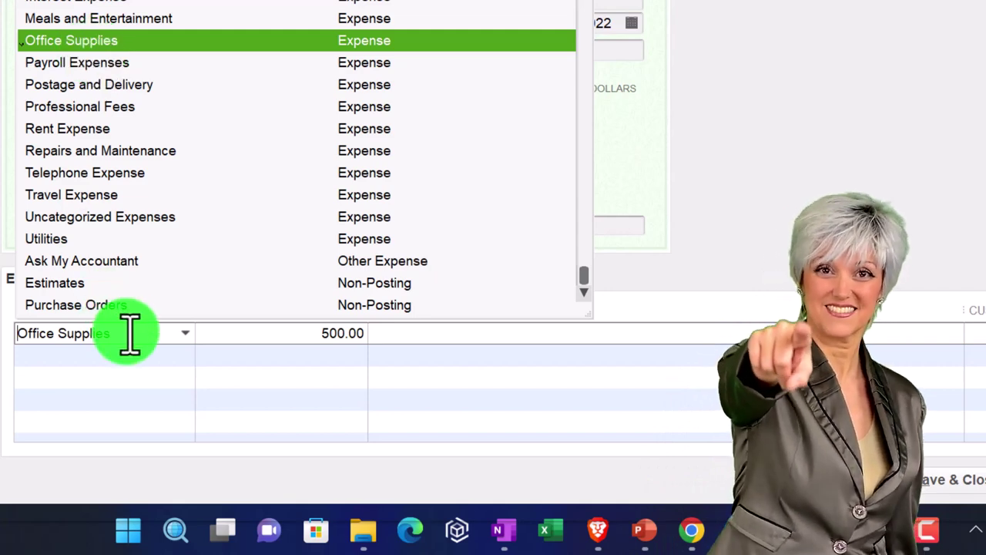
left_click(130, 359)
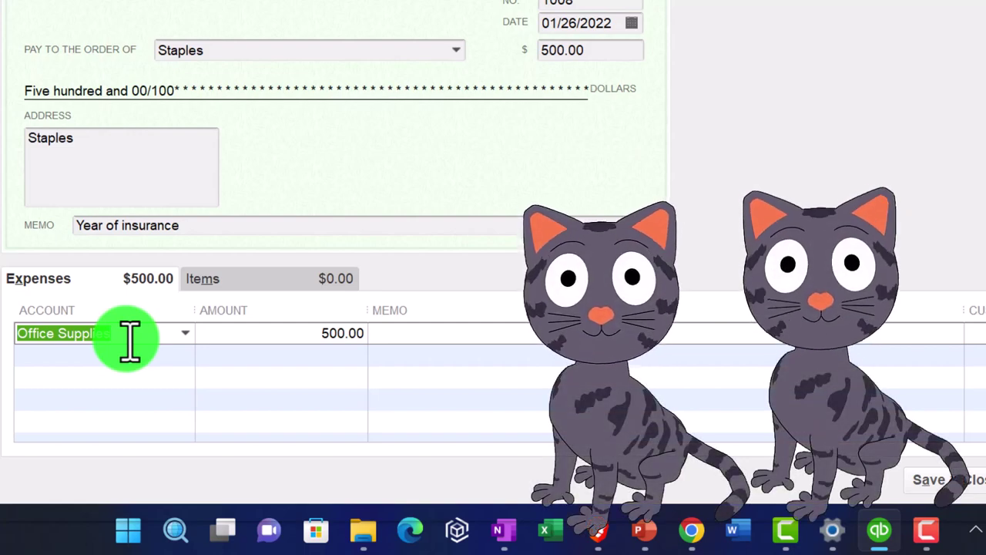
left_click(185, 336)
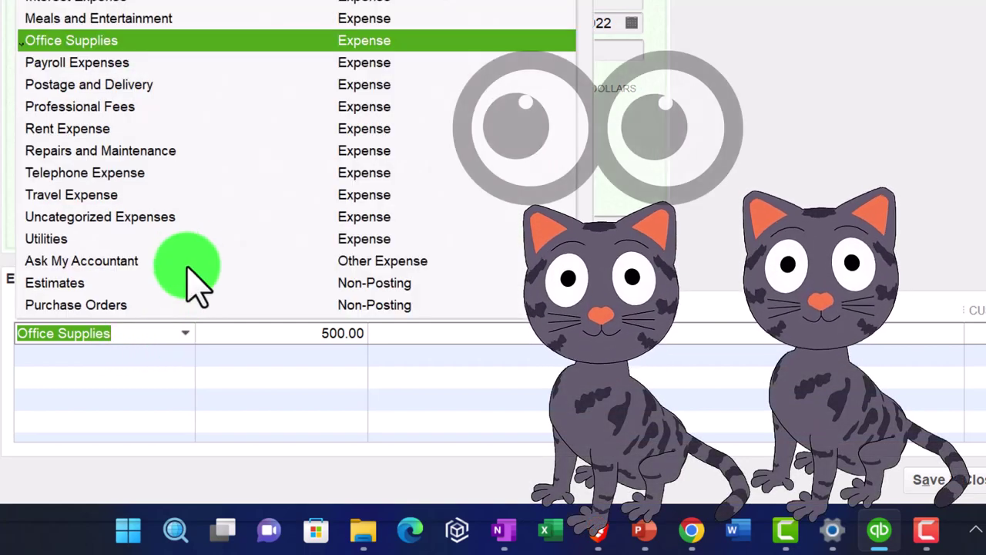
scroll(198, 264, "up", 3)
left_click(241, 358)
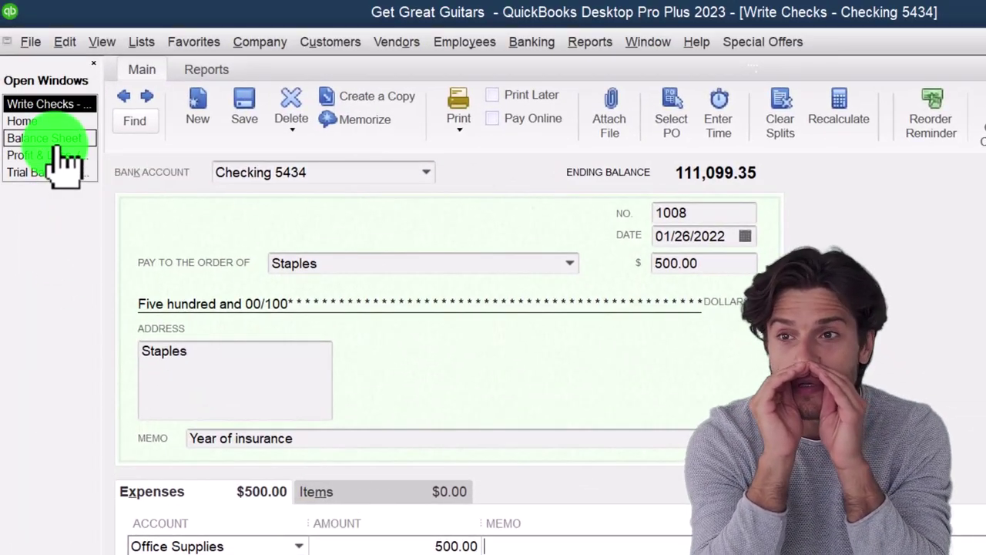
- Review the other current assets on the Balance Sheet and return to the Staples check
left_click(48, 138)
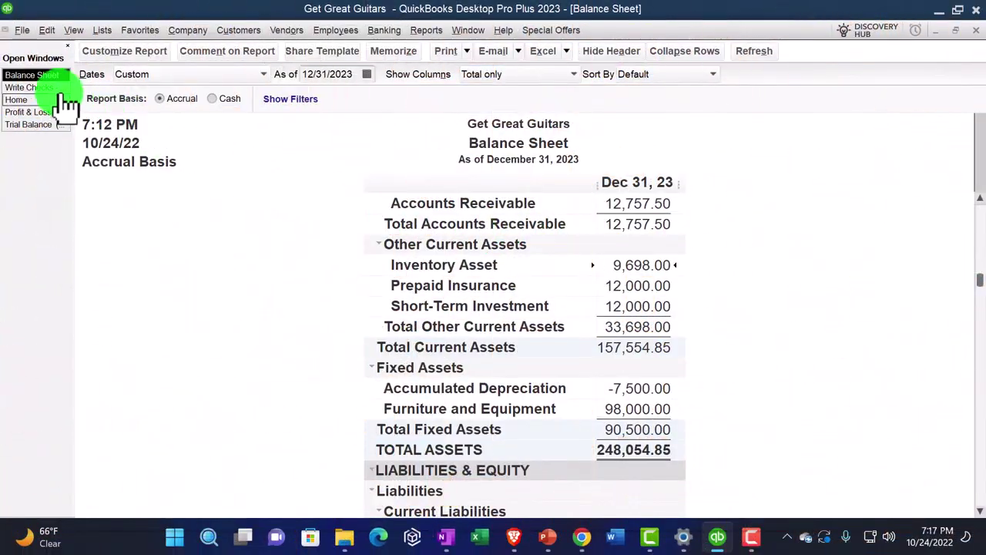
left_click(47, 88)
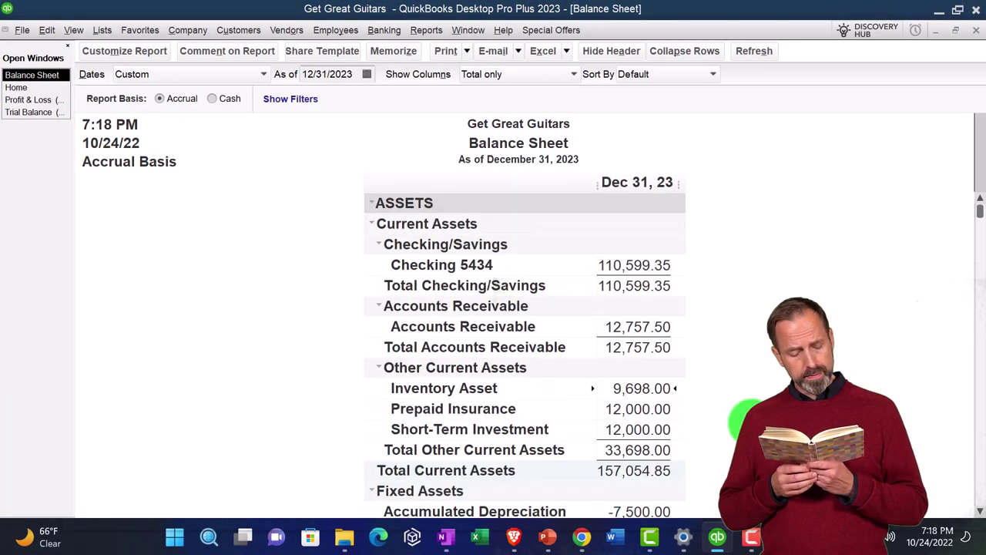
- Inspect the Staples check behind the Balance Sheet's checking balance, close the detail and review the Profit & Loss report
double_click(649, 266)
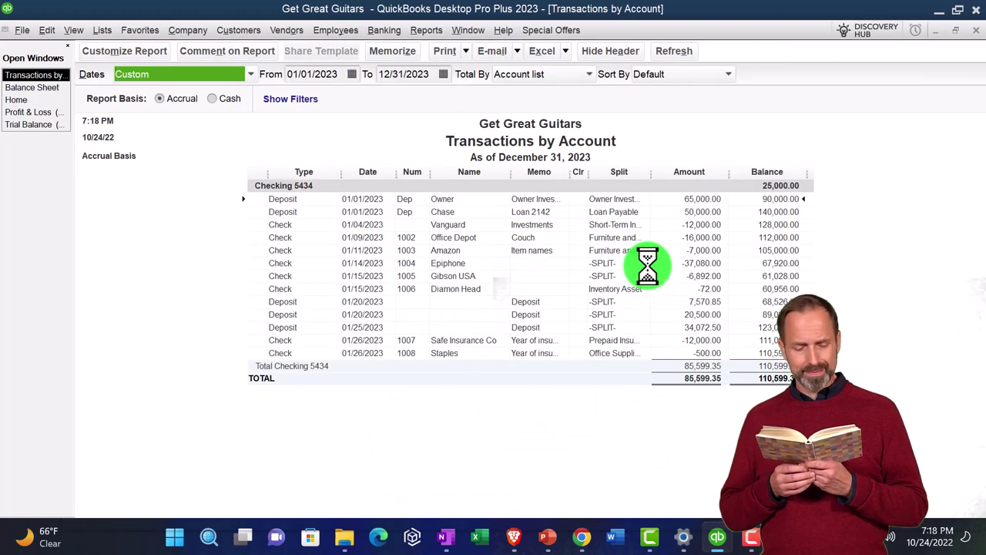
double_click(686, 353)
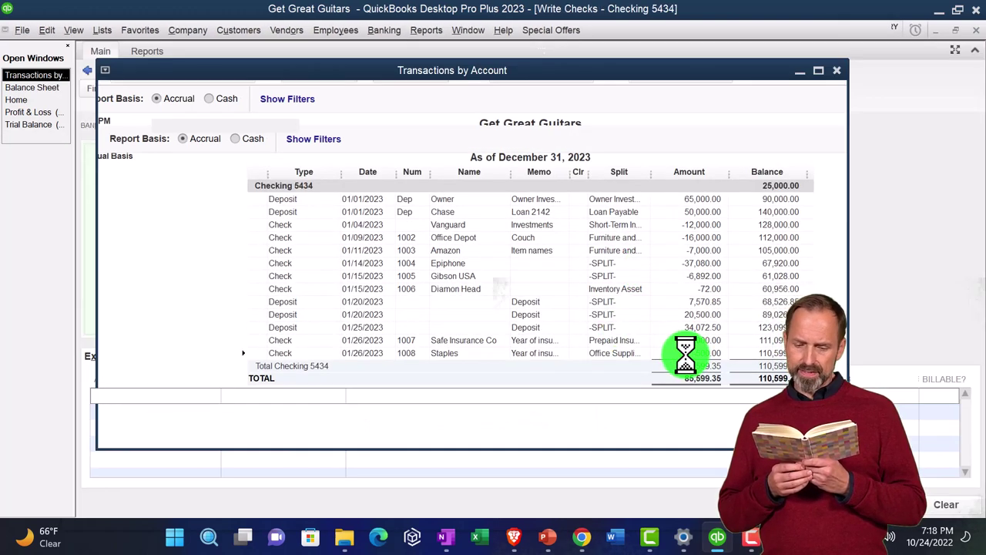
left_click(973, 33)
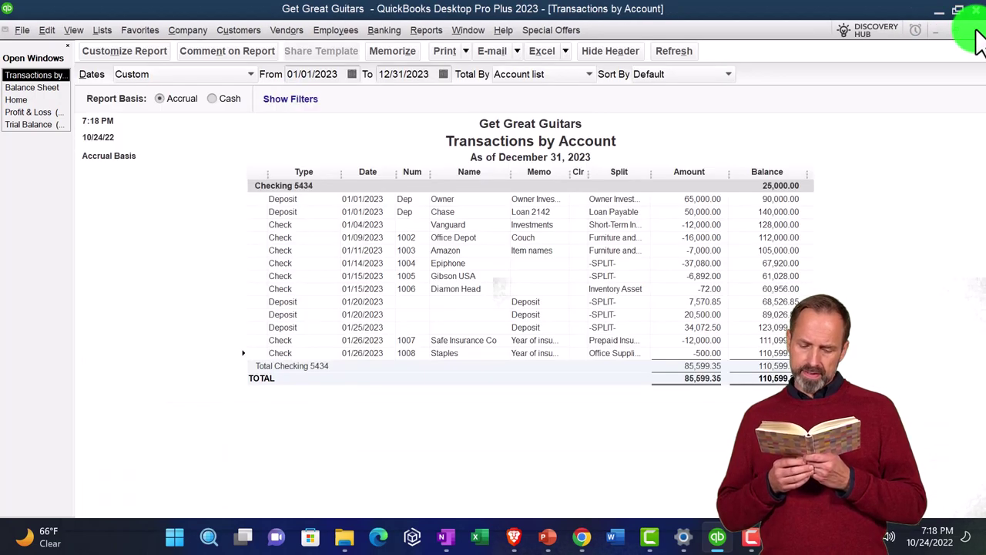
left_click(974, 32)
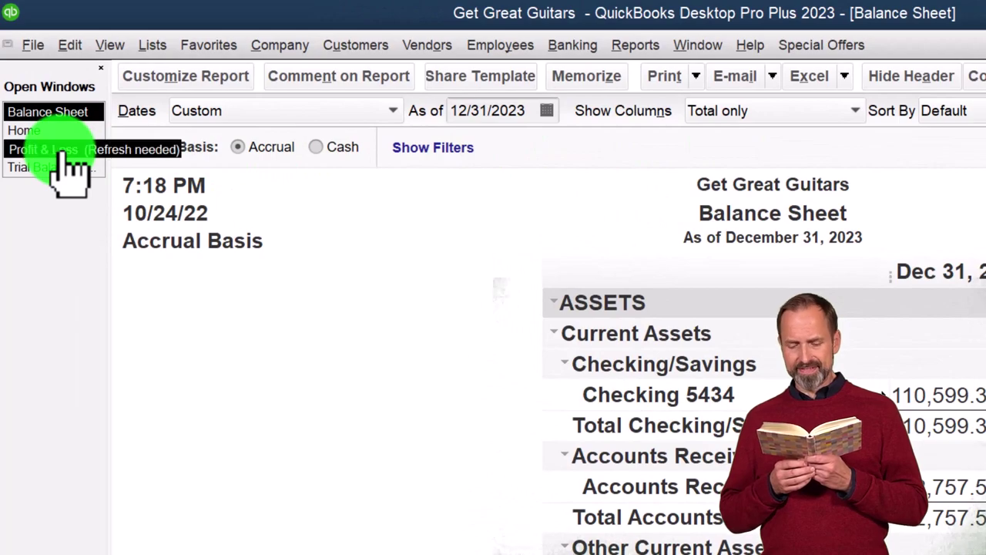
left_click(60, 151)
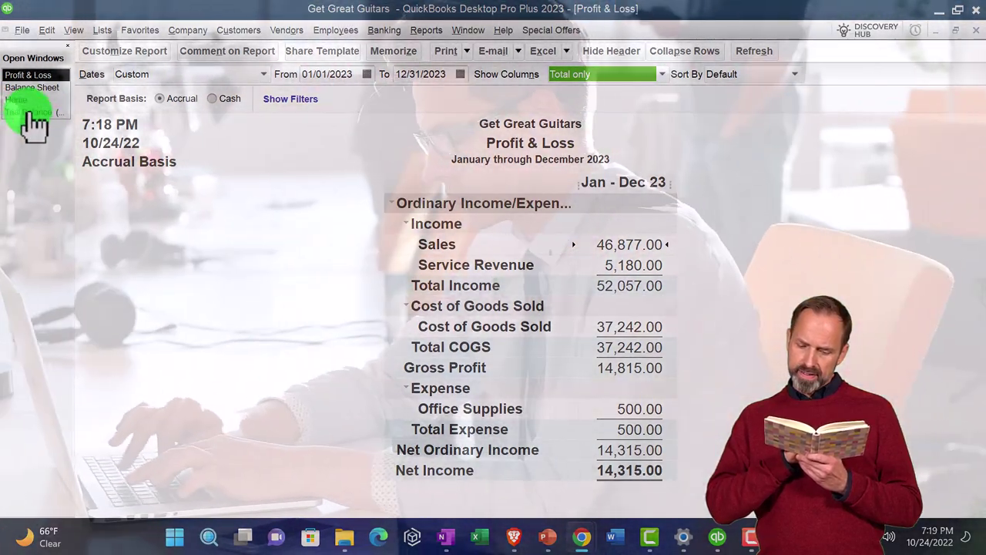
- Start a new check from Checking 5434, keeping the 01/26/2023 date, and quick-add Edison as a vendor for the payee
left_click(17, 100)
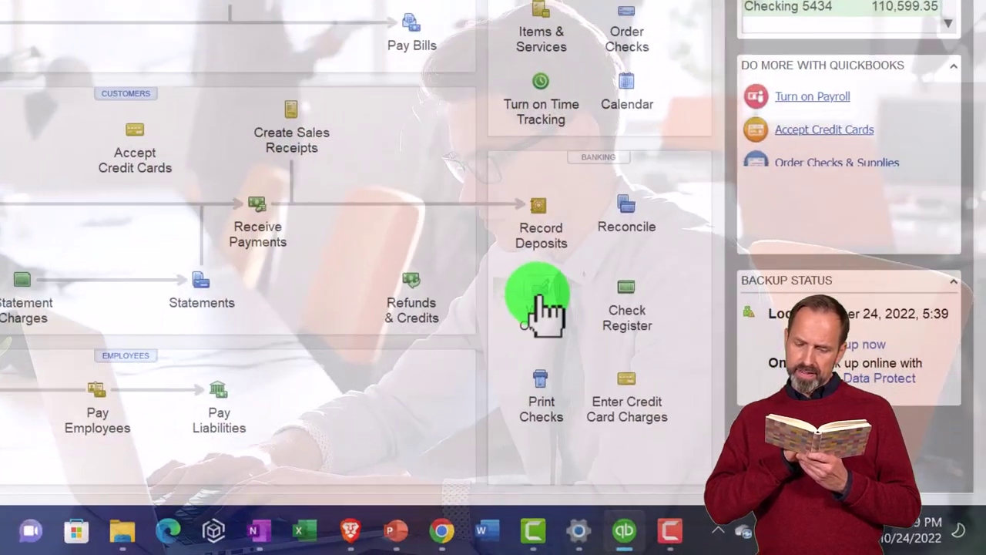
left_click(543, 312)
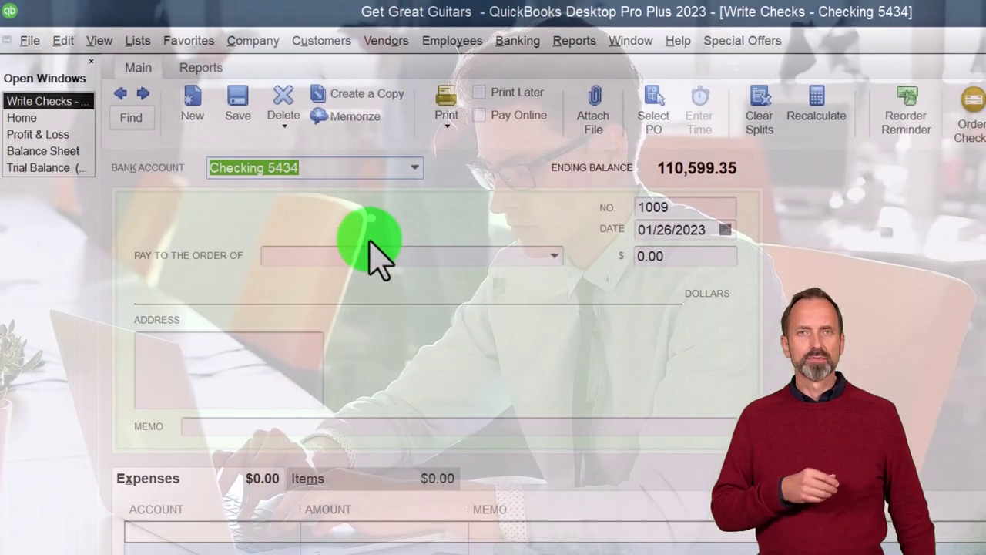
key("Tab")
key("Tab")
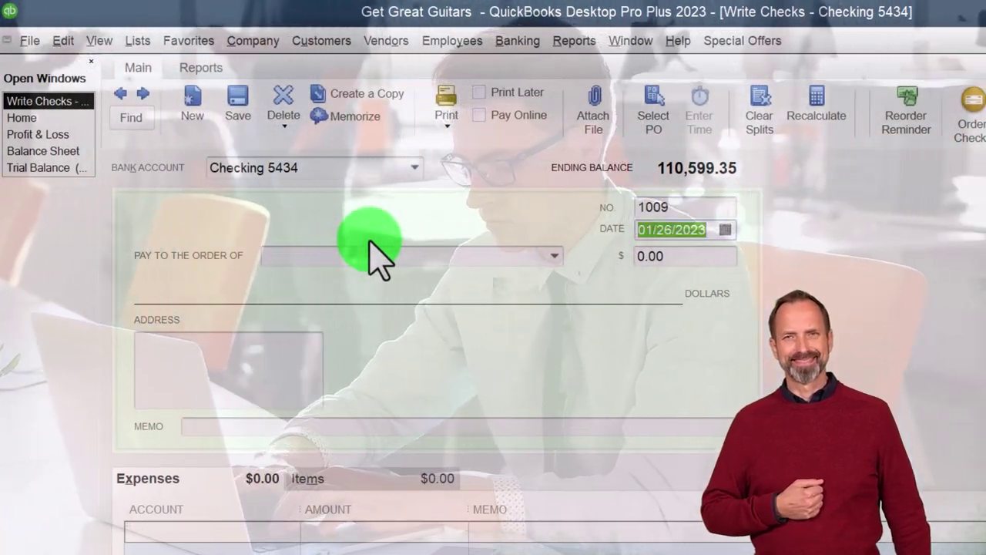
key("Tab")
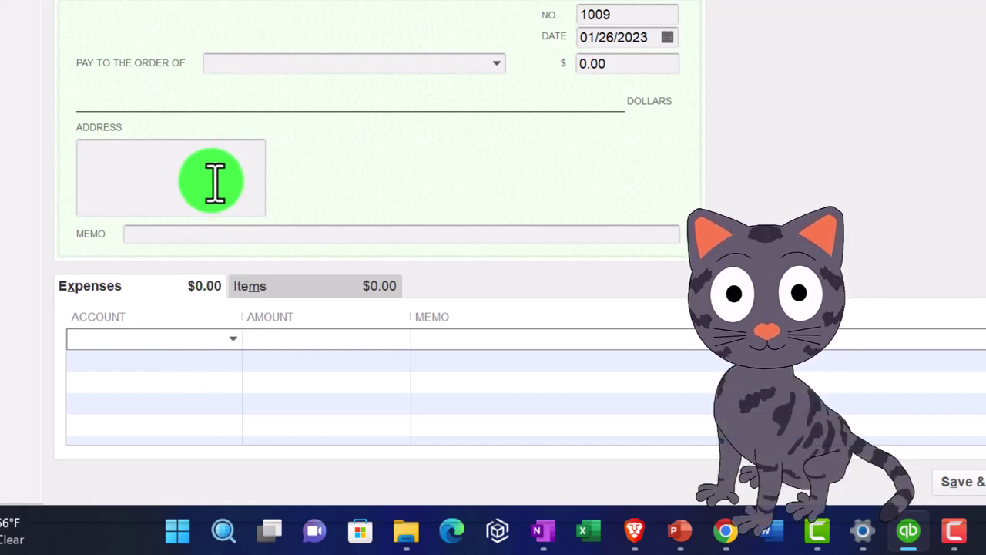
left_click(230, 60)
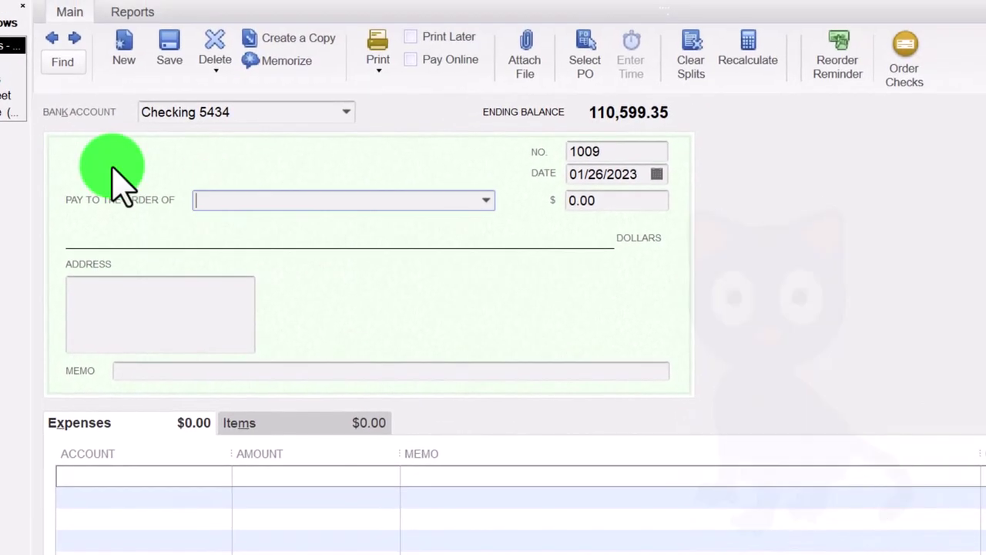
type("Edison")
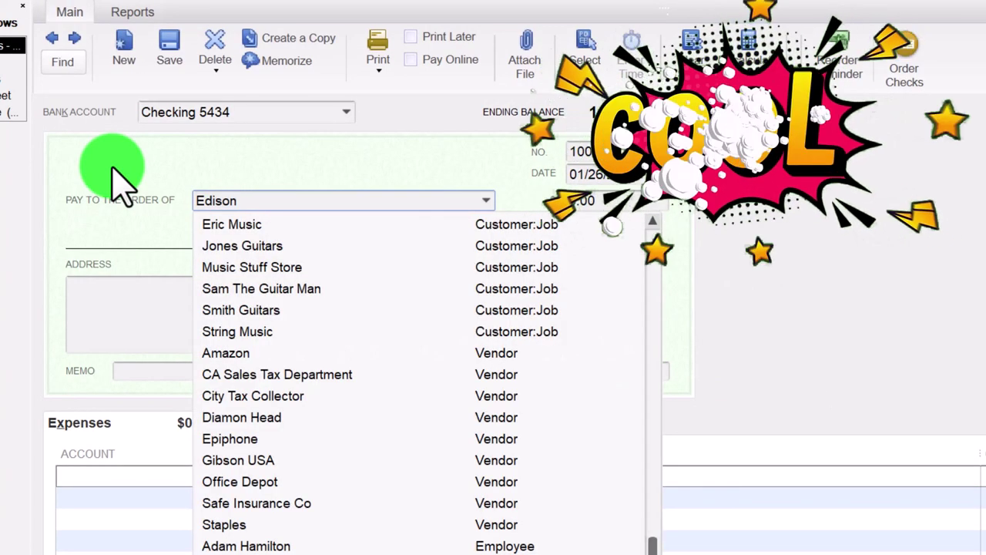
key("Tab")
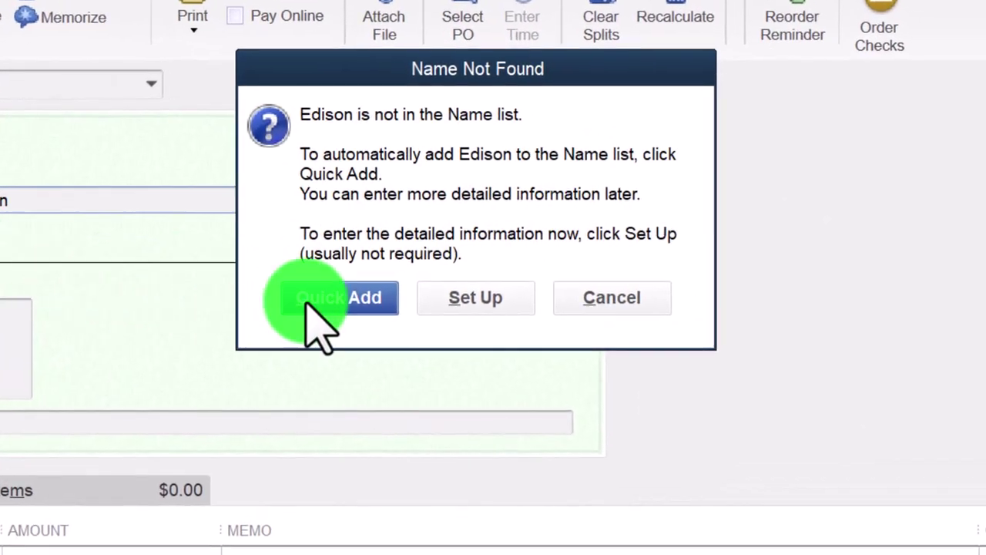
left_click(466, 280)
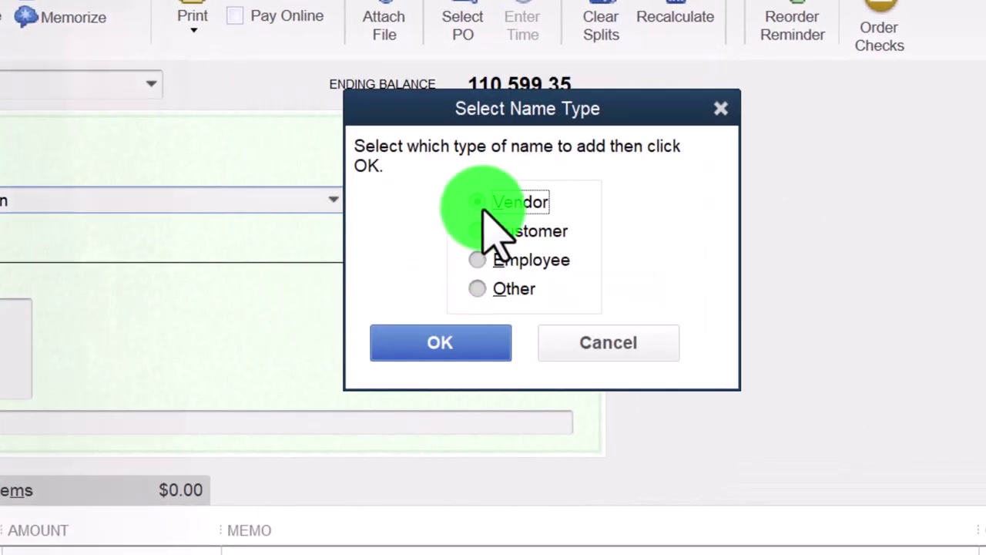
left_click(436, 348)
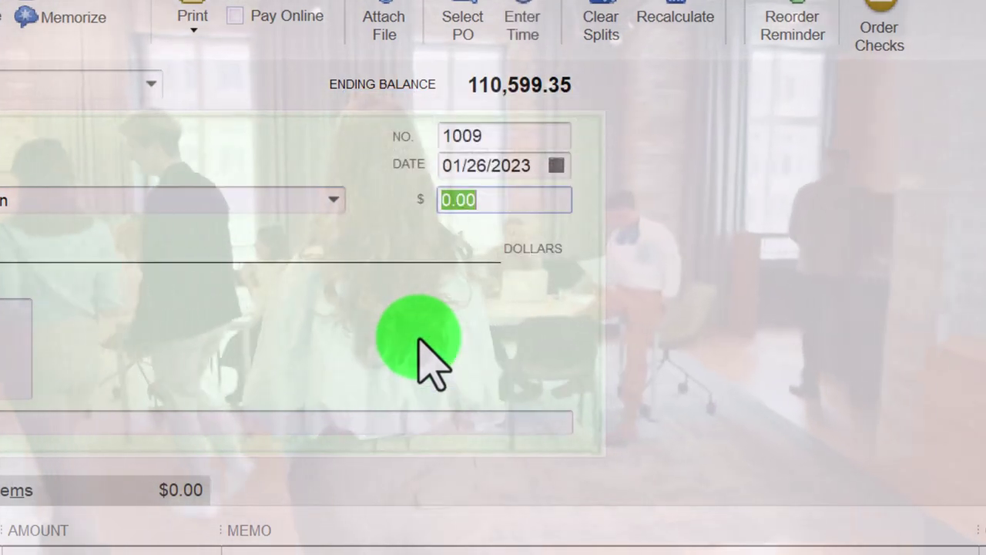
- Complete the Edison check with an amount of 620 assigned to the Utilities account and save it
type("620")
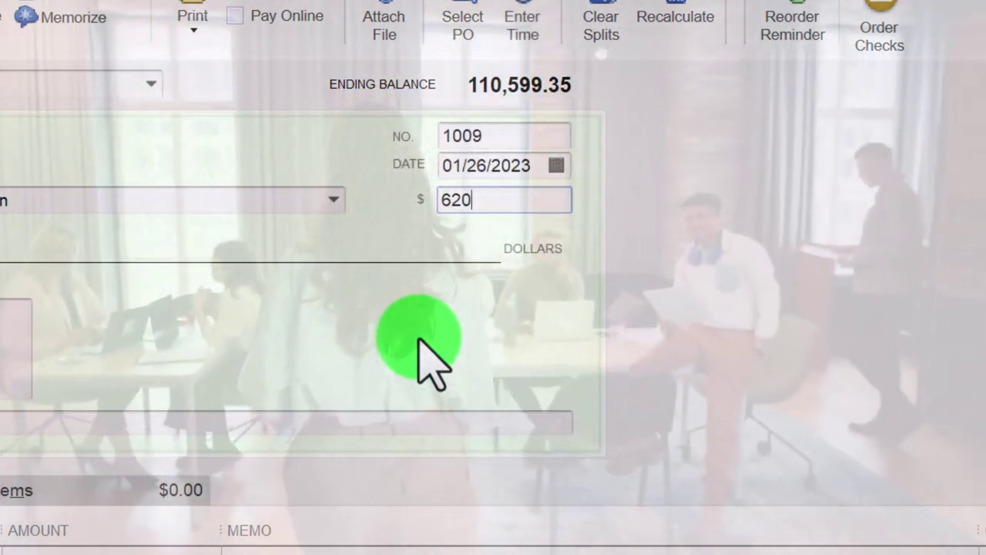
key("Tab")
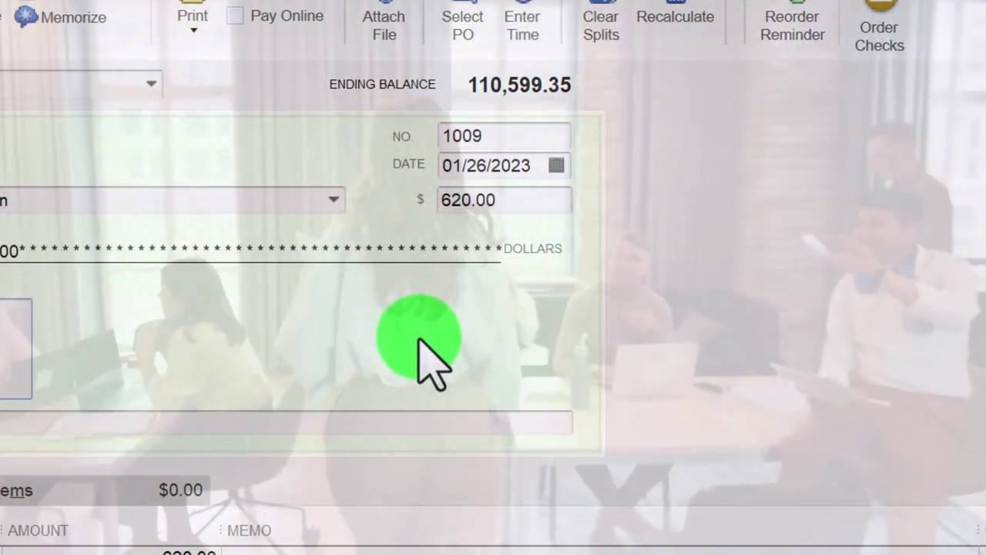
key("Tab")
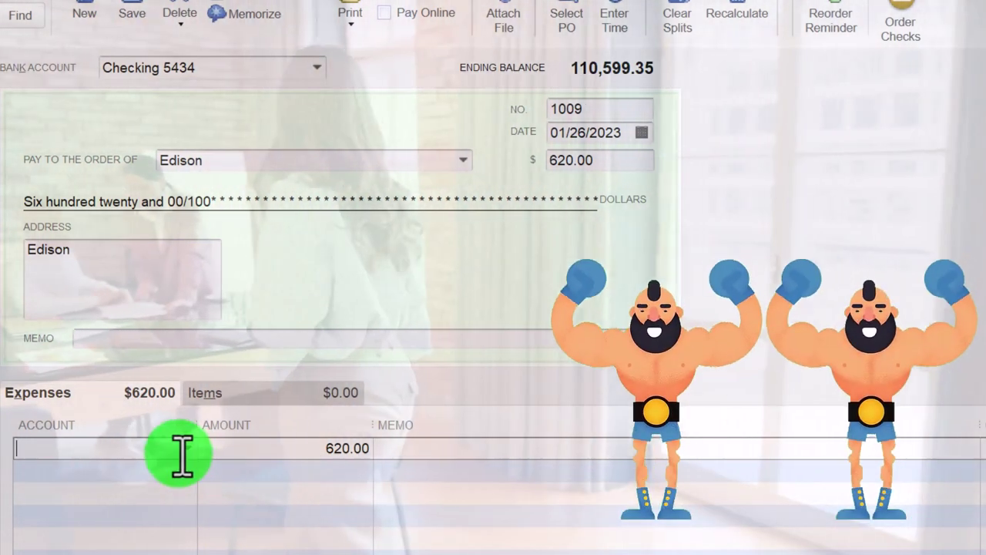
left_click(189, 449)
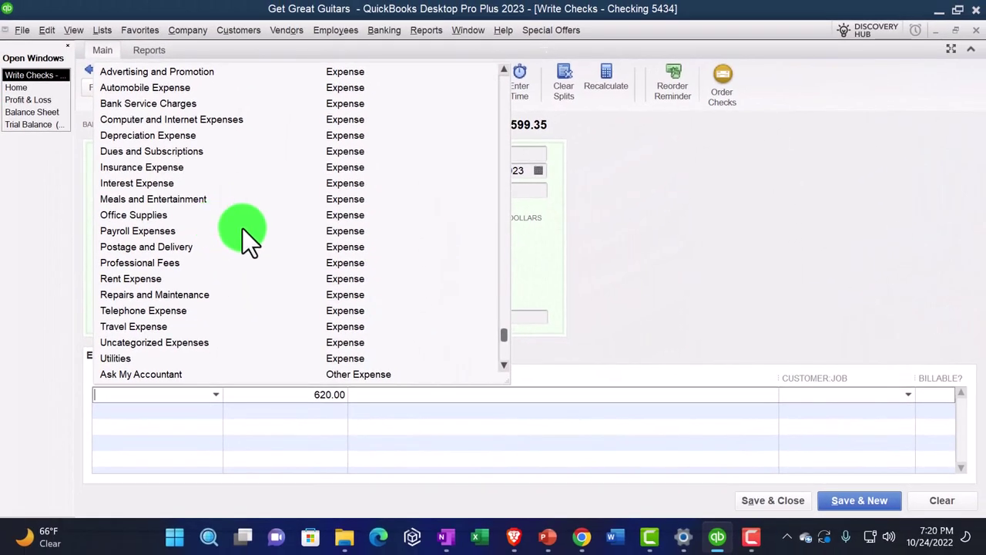
left_click(656, 249)
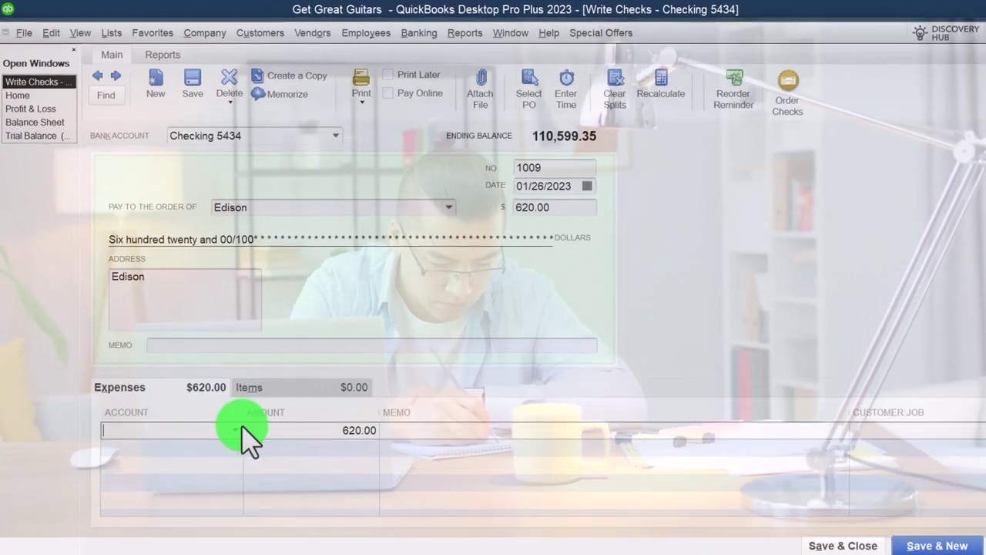
left_click(216, 394)
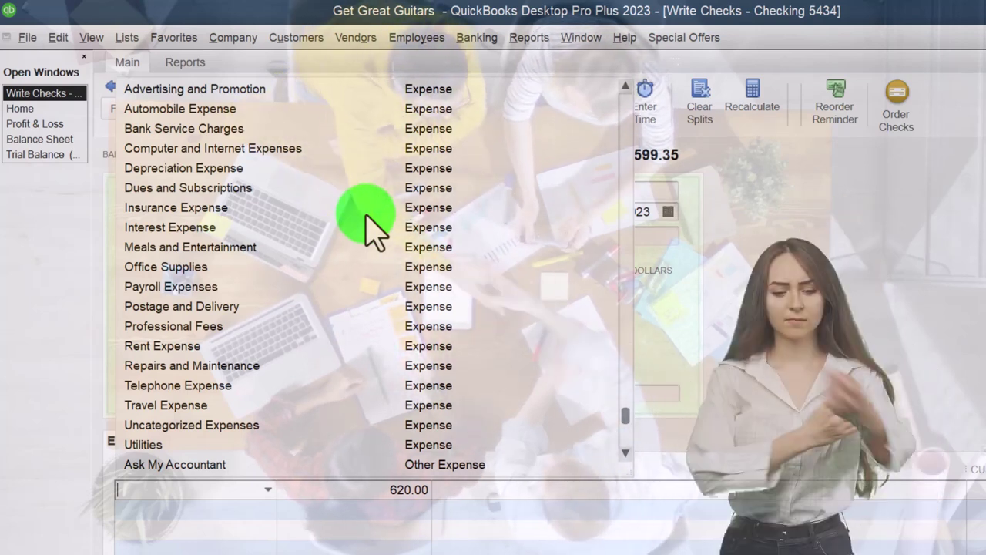
left_click(147, 445)
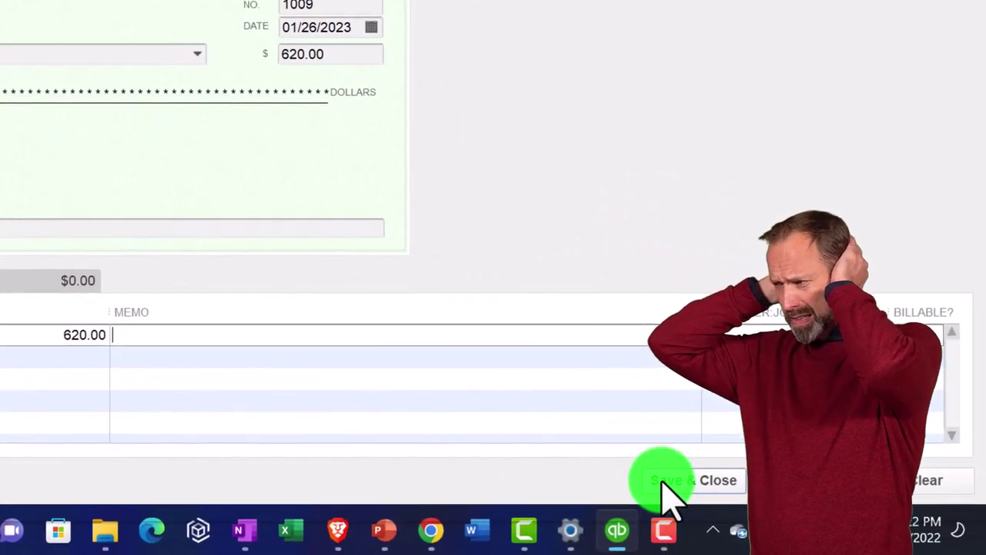
left_click(665, 483)
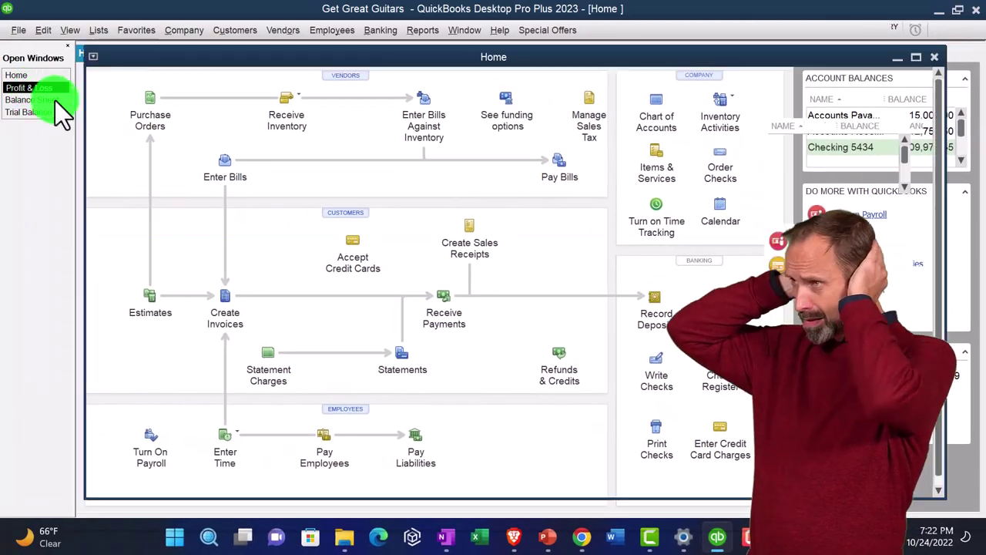
- Review the Expense section of the Profit & Loss report, including the Utilities line
left_click(38, 88)
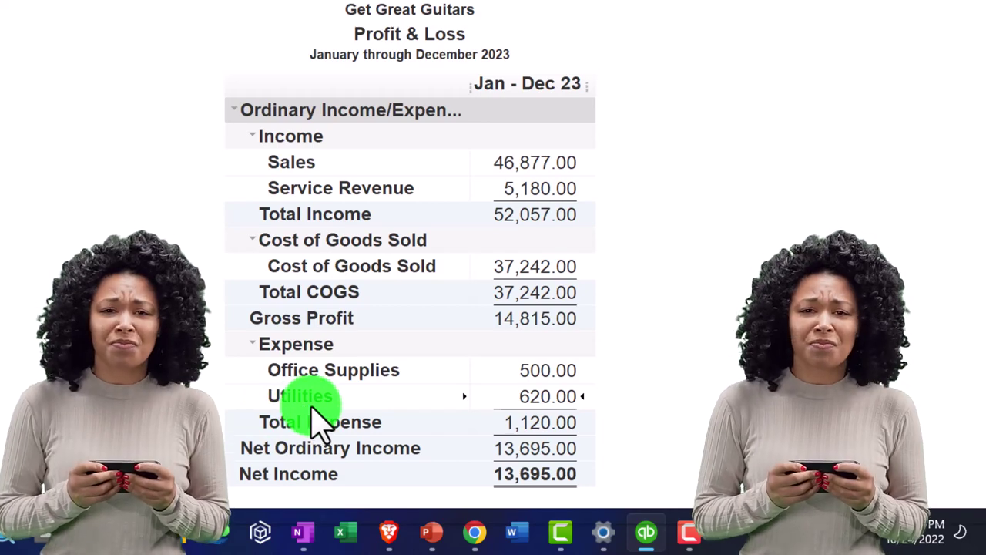
left_click(252, 343)
left_click(252, 343)
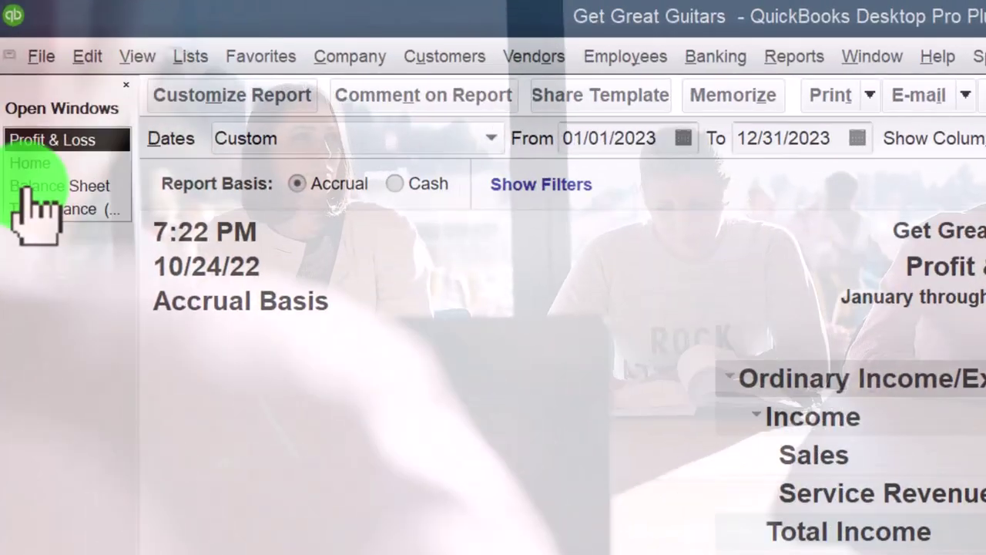
- Trace the Balance Sheet's checking balance to the Edison check, and close the check and the transaction detail
left_click(31, 99)
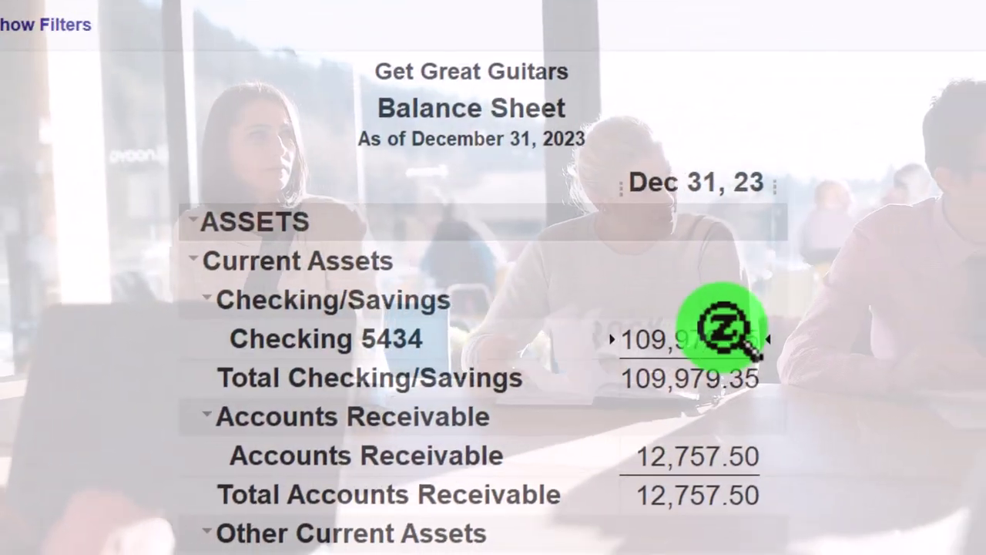
double_click(725, 327)
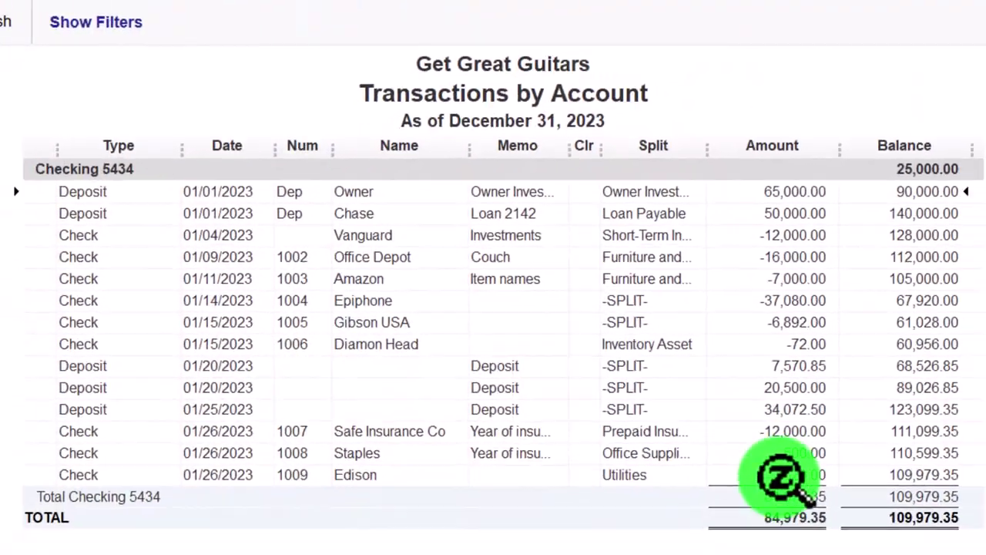
double_click(785, 528)
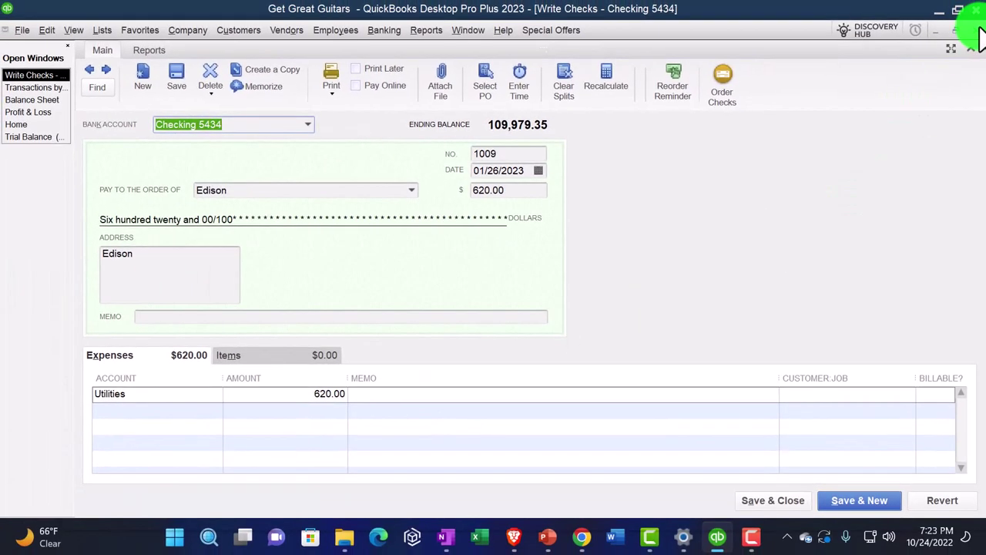
left_click(974, 31)
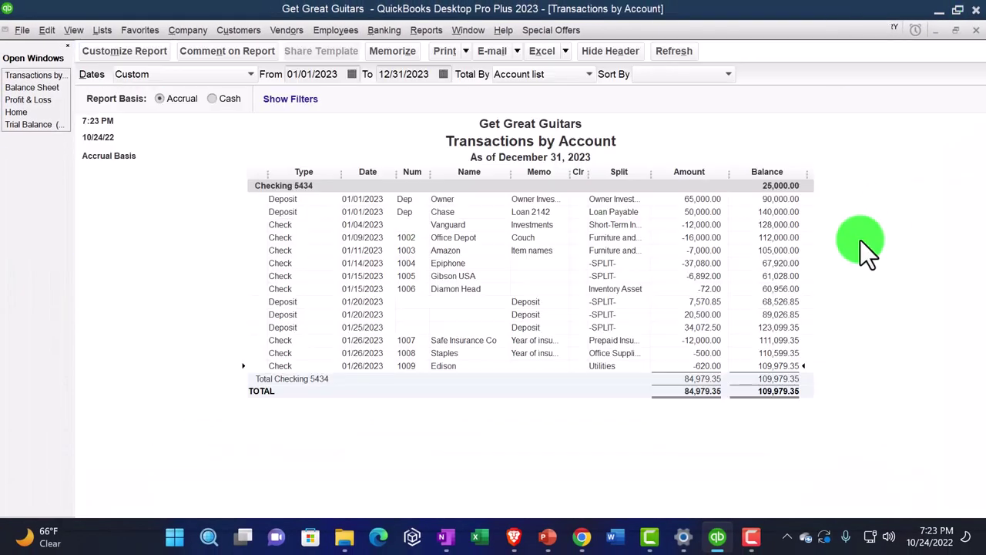
left_click(974, 31)
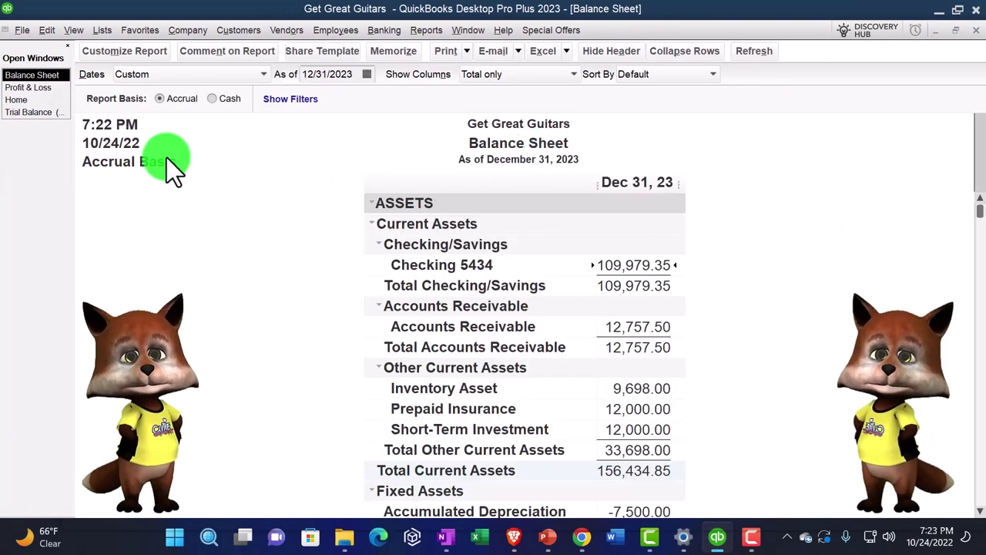
- Start a new check for 410 from Checking 5434 to Verizon, quick-adding the payee as a vendor
left_click(14, 105)
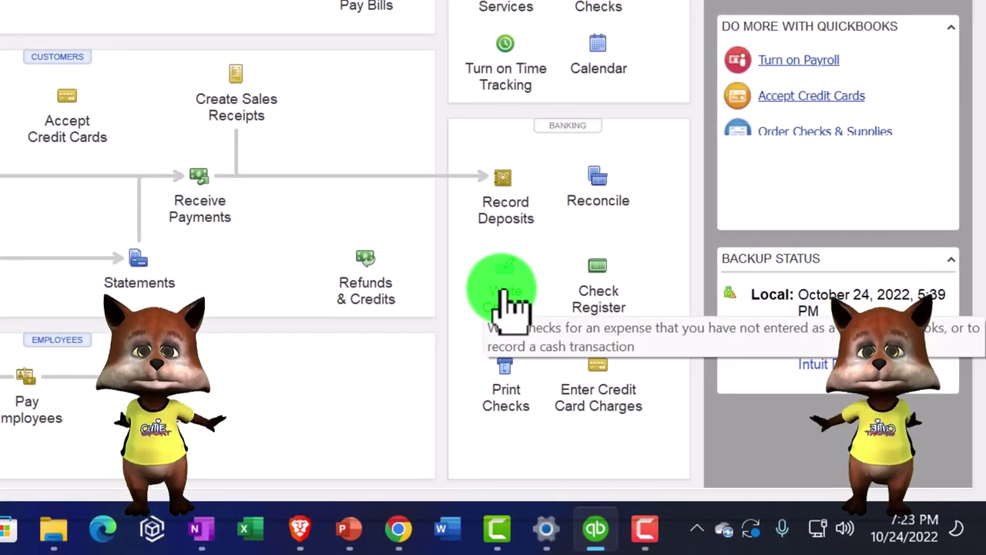
left_click(656, 374)
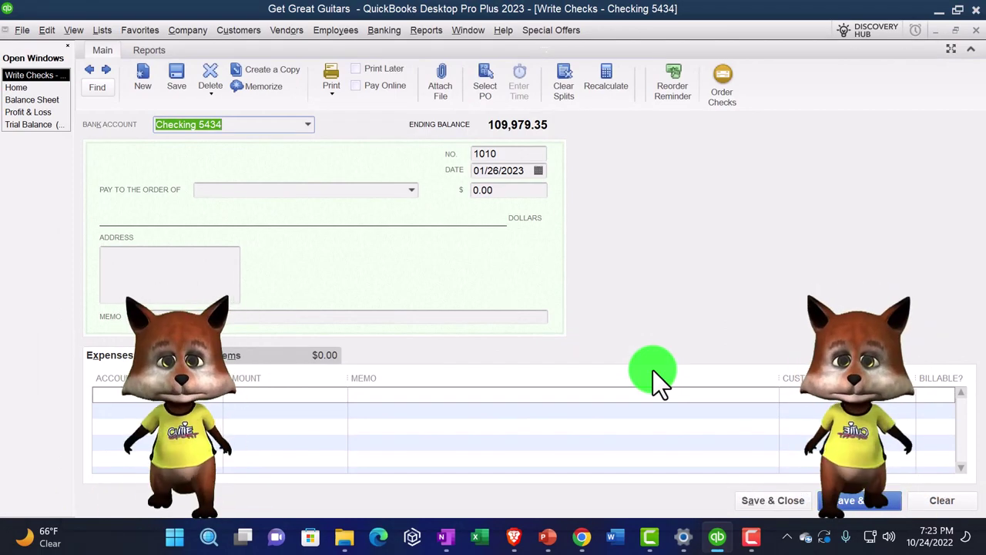
key("Tab")
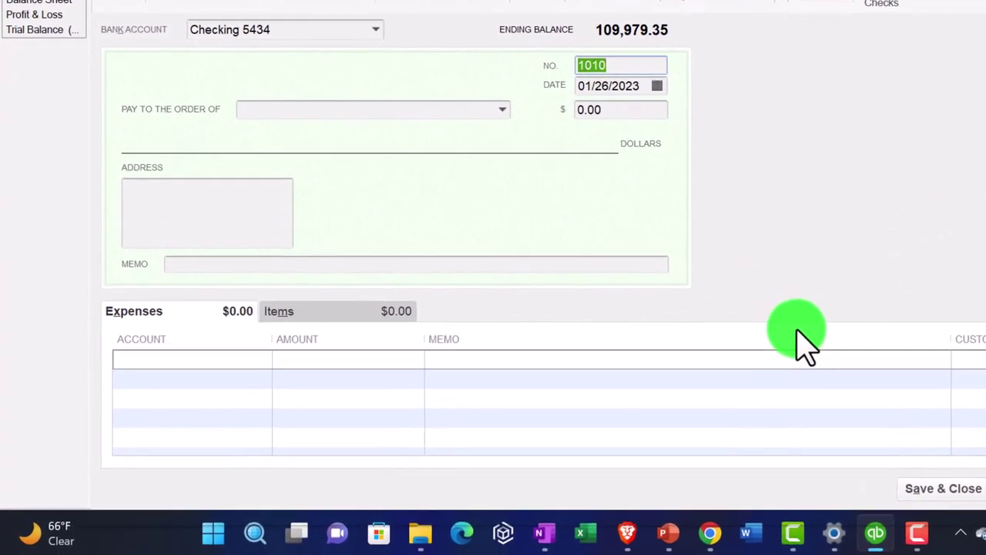
key("Tab")
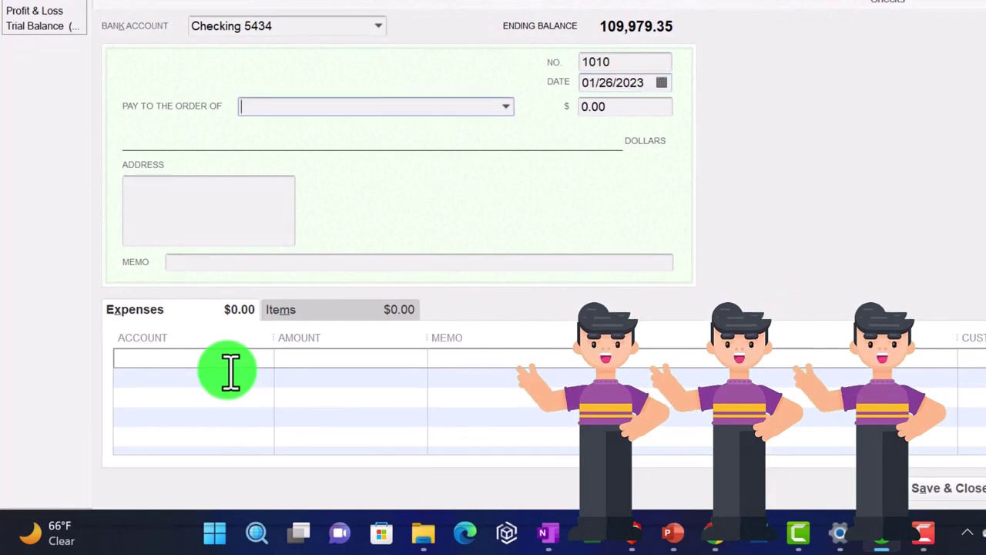
type("Veri")
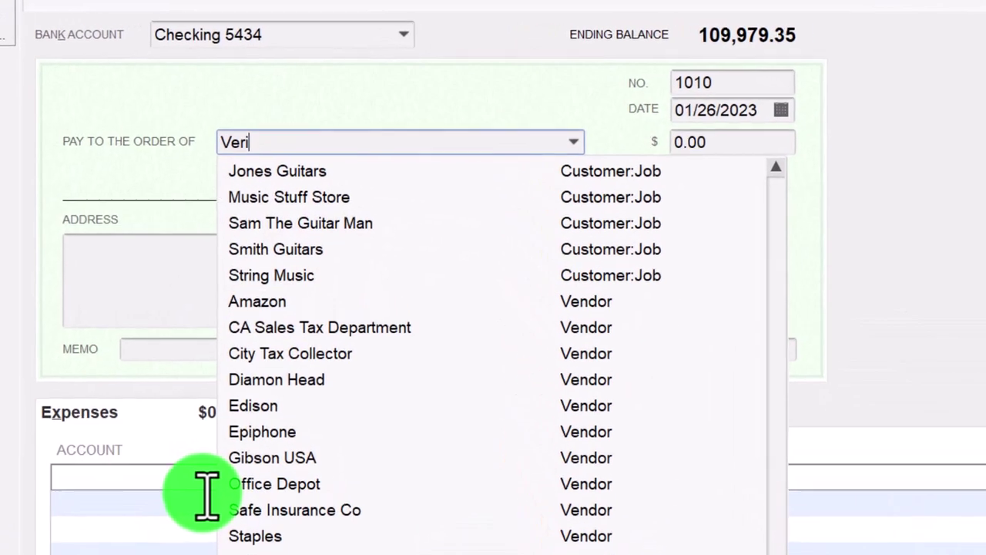
type("zon")
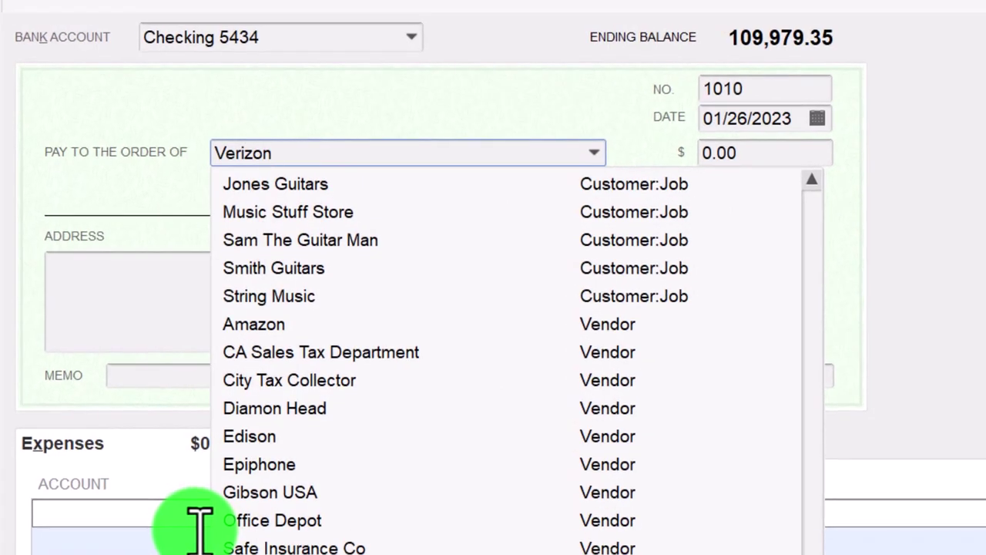
key("Tab")
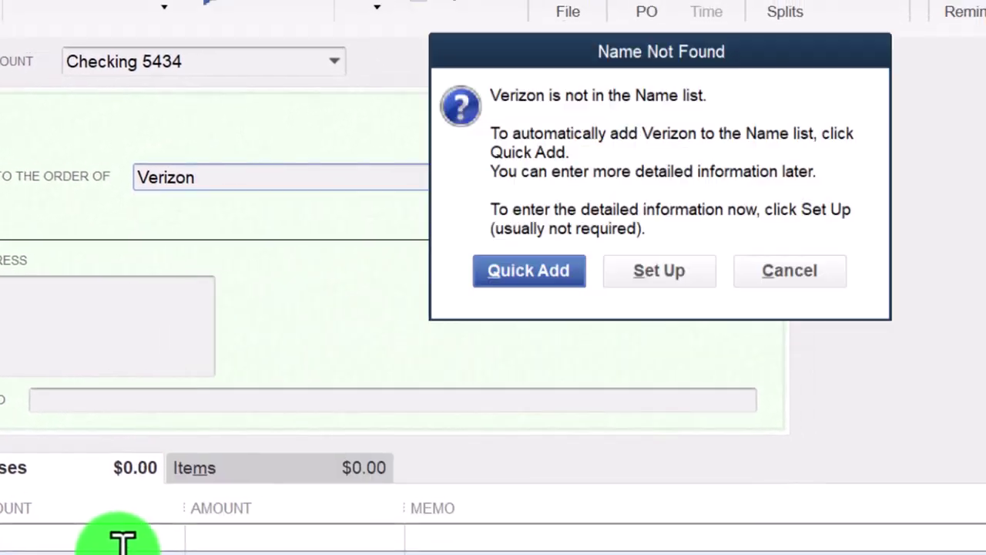
key("Return")
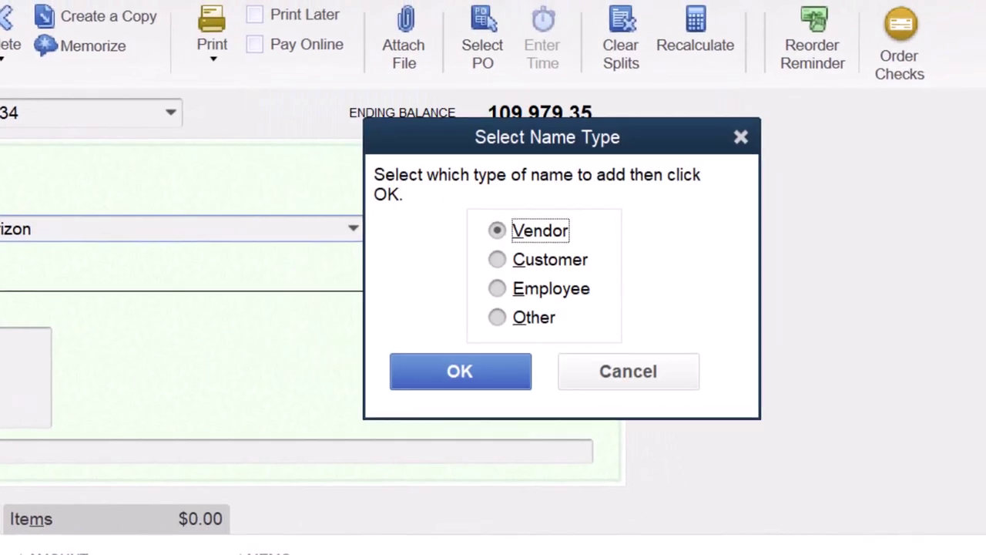
key("Return")
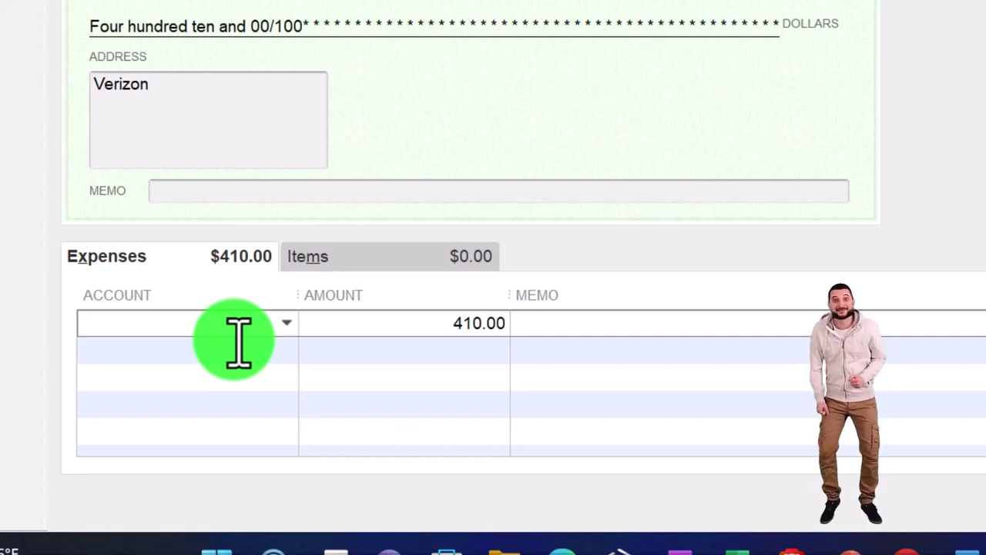
- Assign the Verizon check's expense line to the Telephone Expense account
type("Telephone Expense")
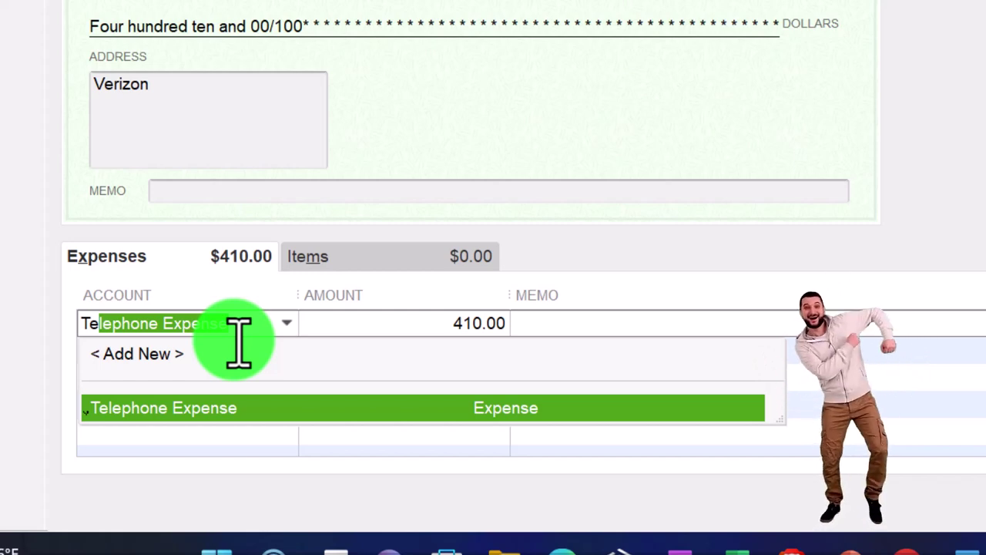
left_click(240, 405)
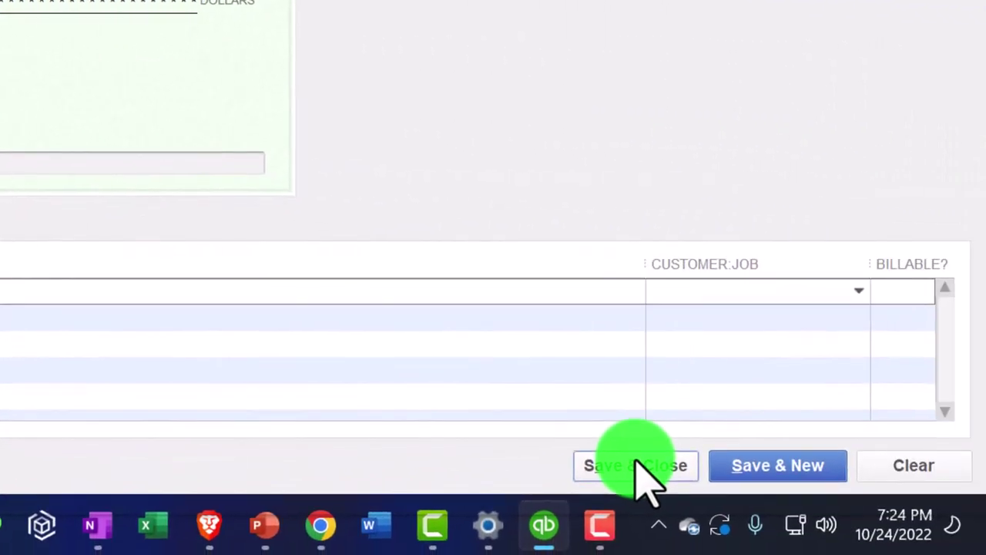
- Save and close the Verizon check, and trace its effect through the Profit & Loss report and the Balance Sheet's Checking 5434 transaction detail
left_click(643, 470)
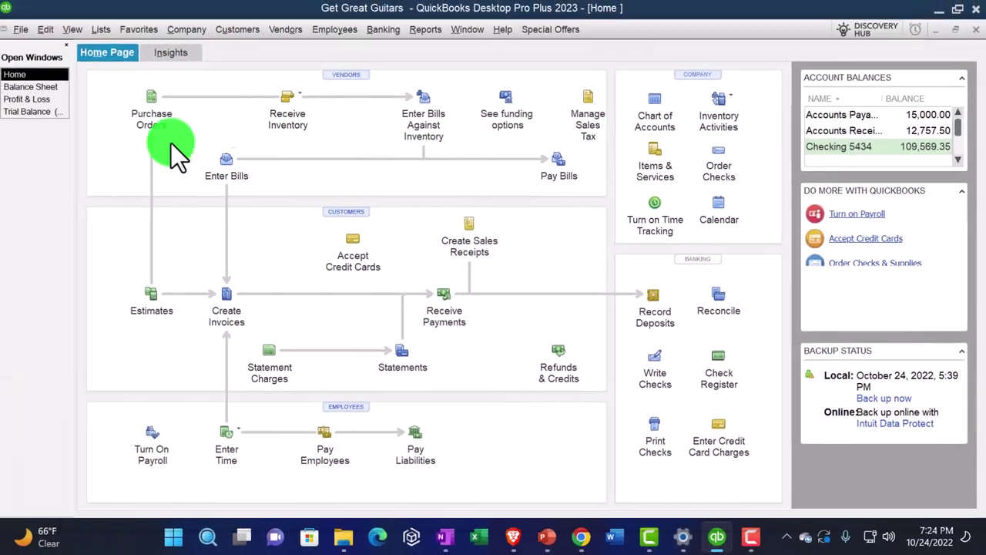
left_click(44, 101)
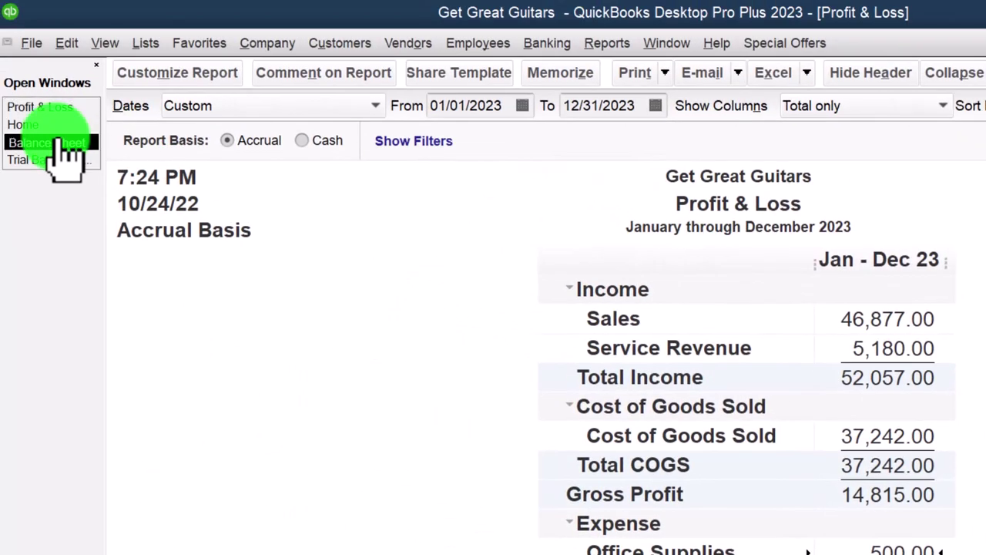
left_click(57, 144)
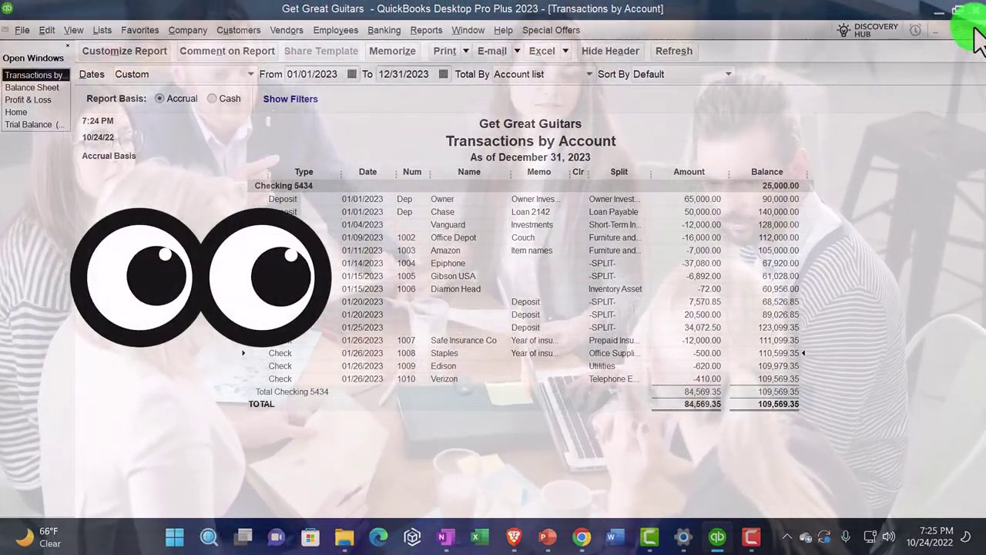
left_click(974, 32)
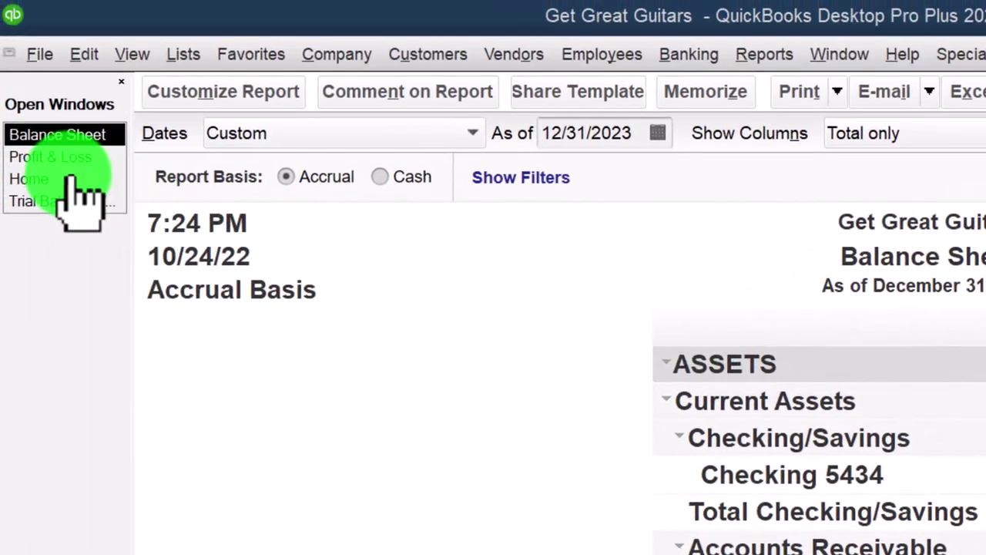
- Look up Verizon in the Vendor Center, showing all transaction types for all dates
left_click(65, 180)
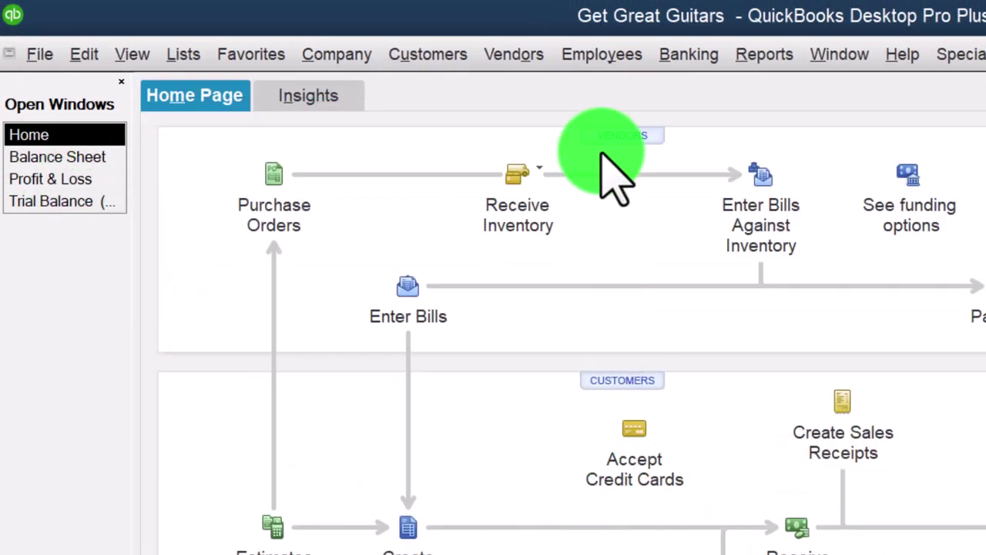
left_click(519, 62)
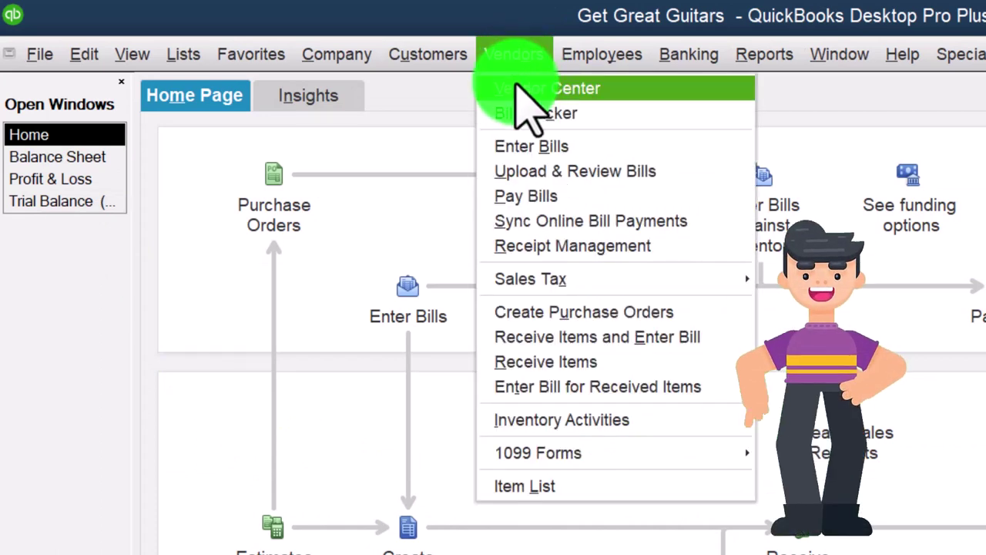
left_click(520, 87)
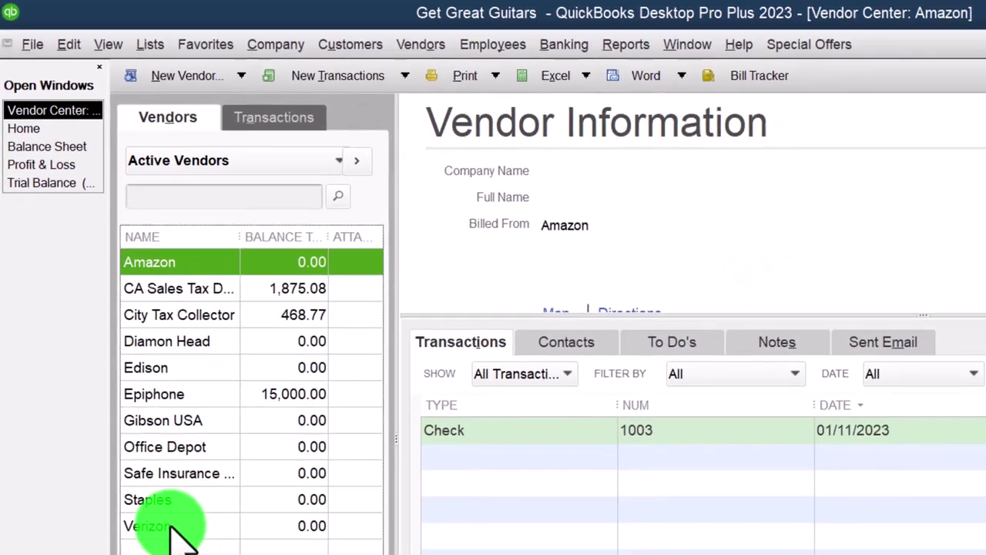
left_click(158, 480)
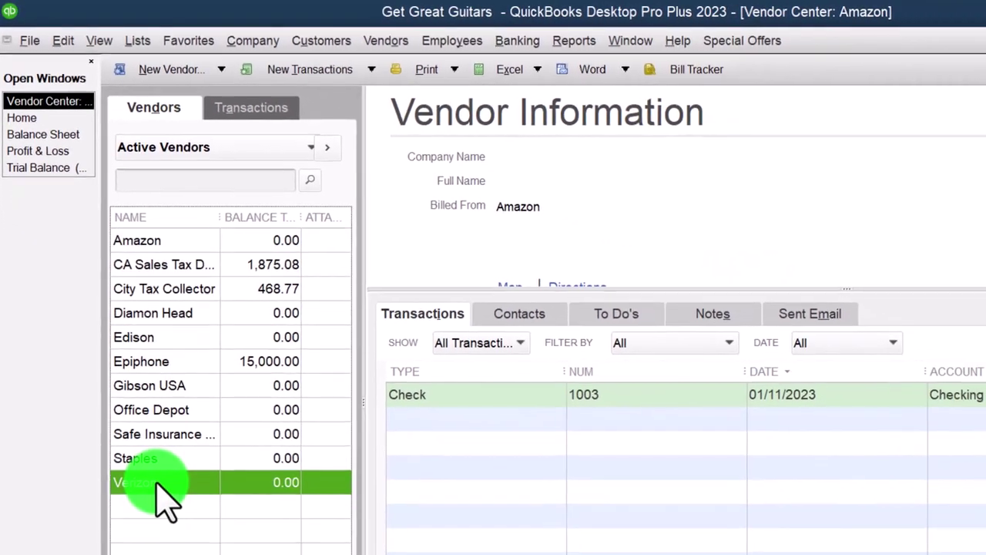
left_click(509, 338)
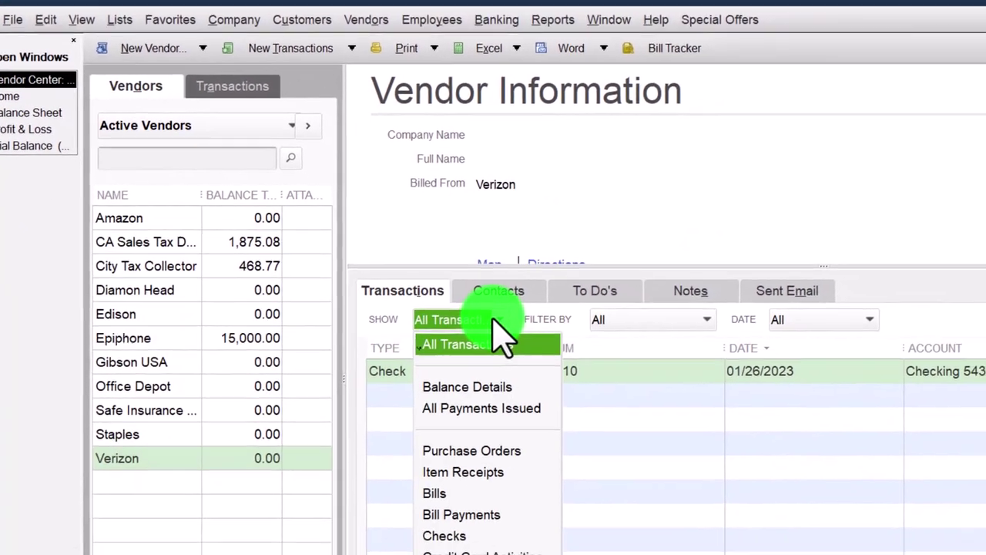
left_click(501, 368)
left_click(846, 342)
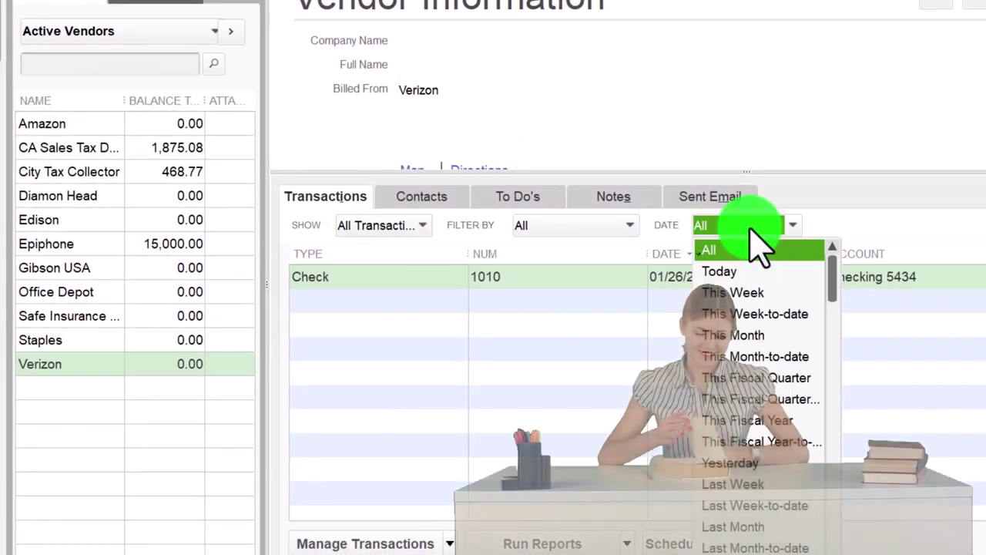
left_click(751, 229)
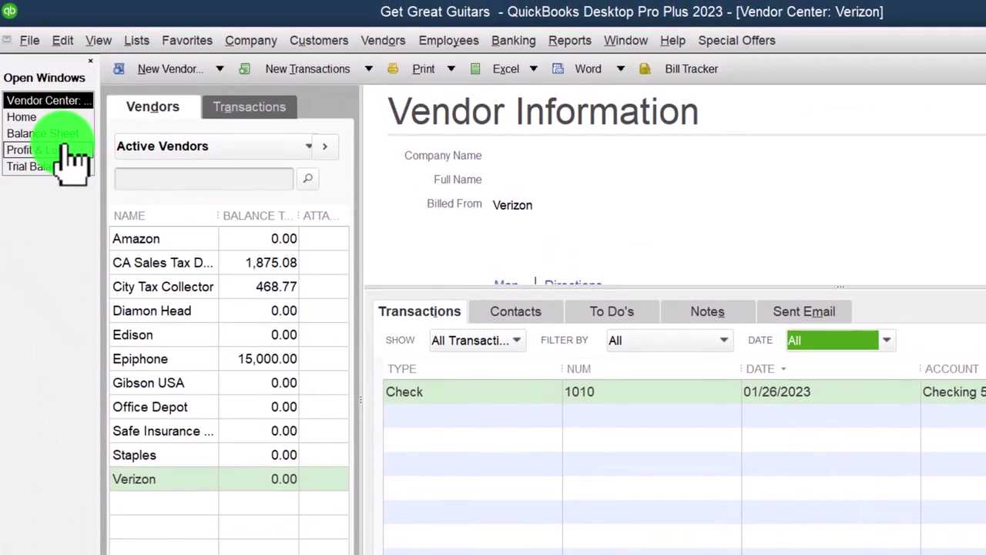
- Revisit the Profit & Loss report and Verizon's vendor record, and review the 2023 Trial Balance accounts from Checking 5434 through Utilities
left_click(67, 150)
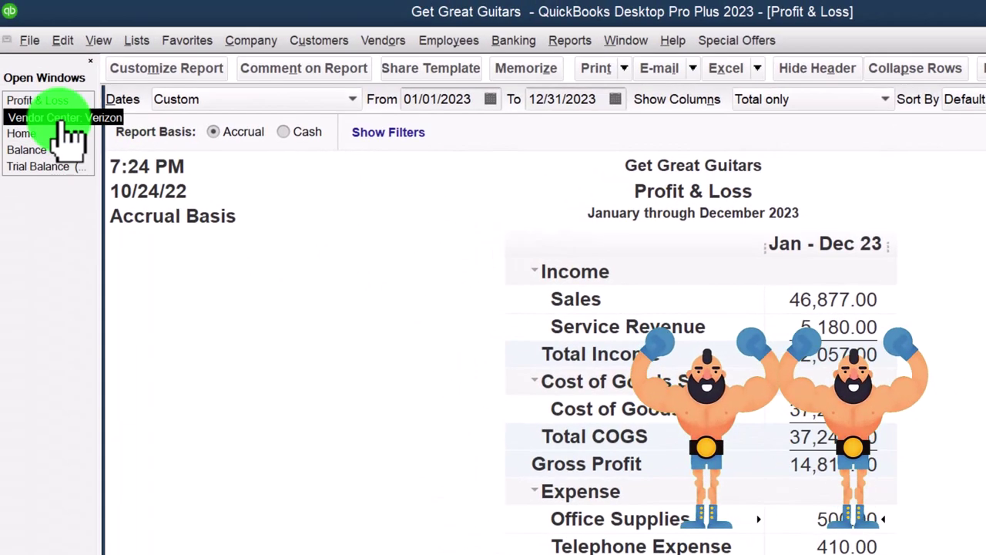
left_click(61, 114)
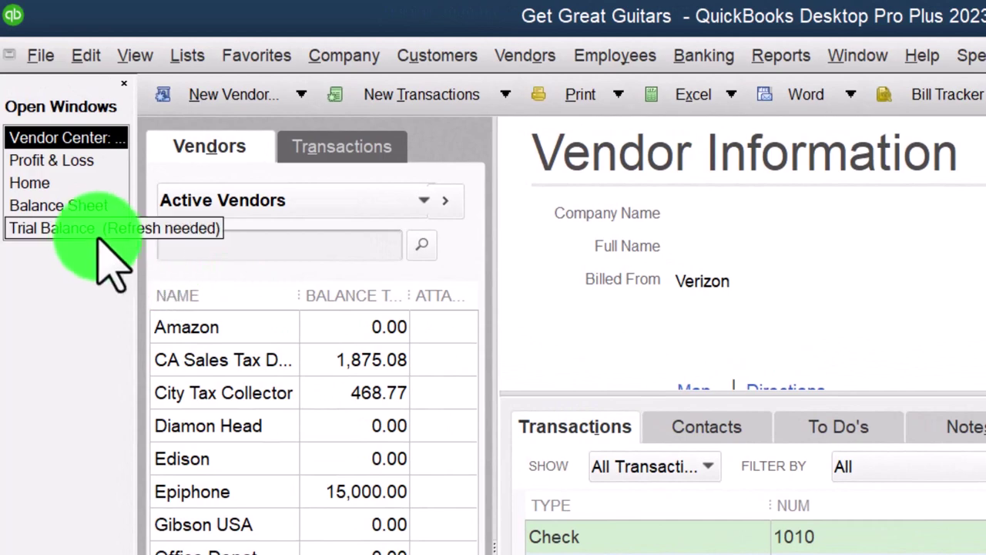
left_click(74, 230)
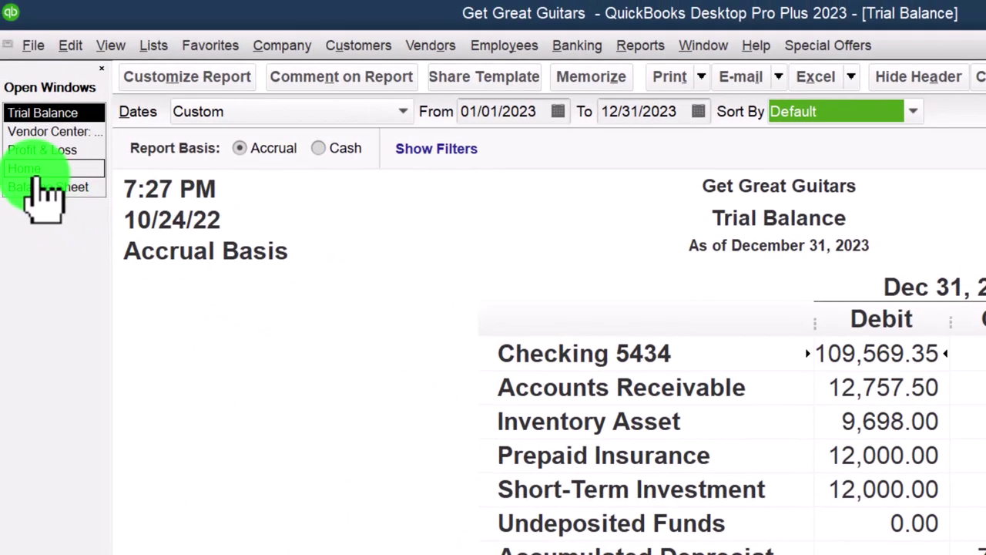
left_click(31, 169)
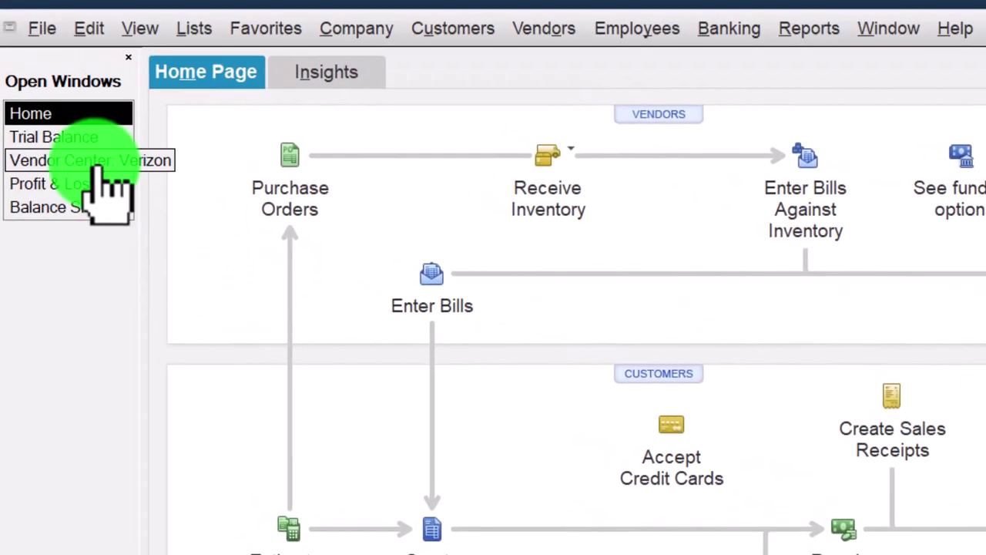
left_click(39, 125)
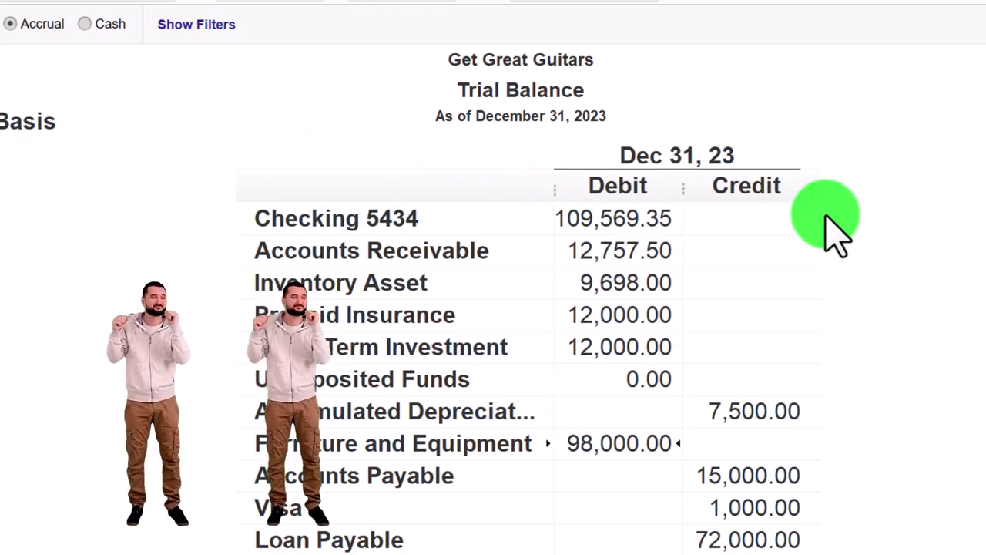
scroll(836, 232, "down", 3)
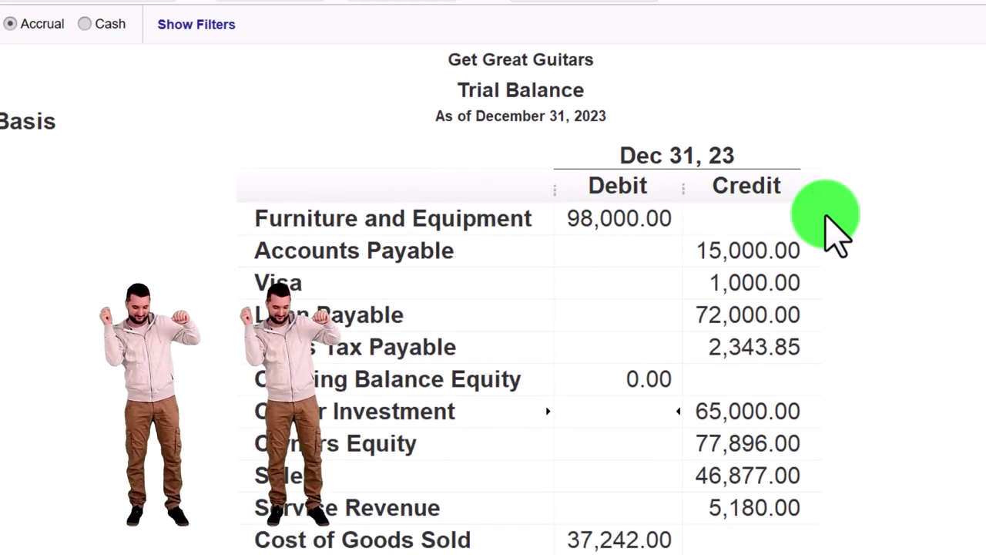
scroll(836, 231, "down", 1)
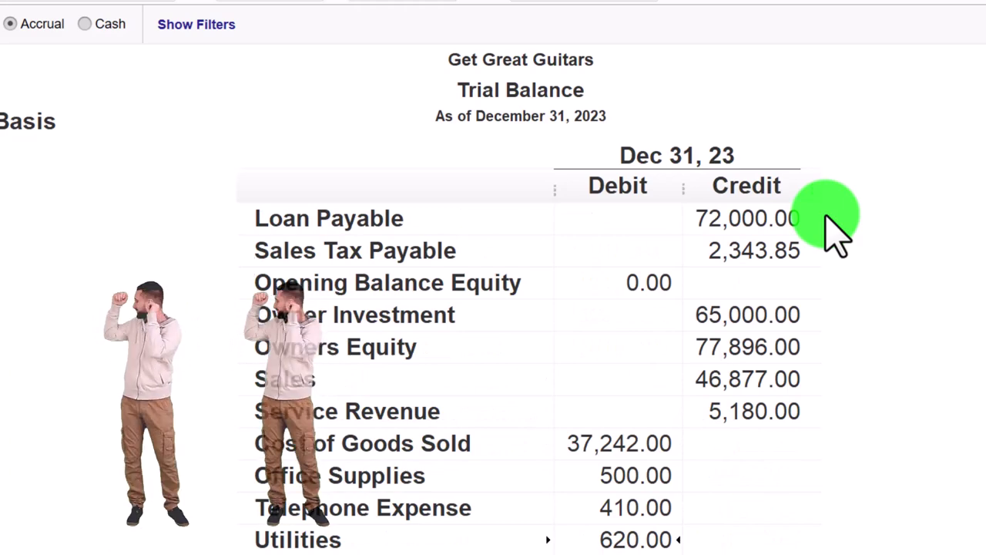